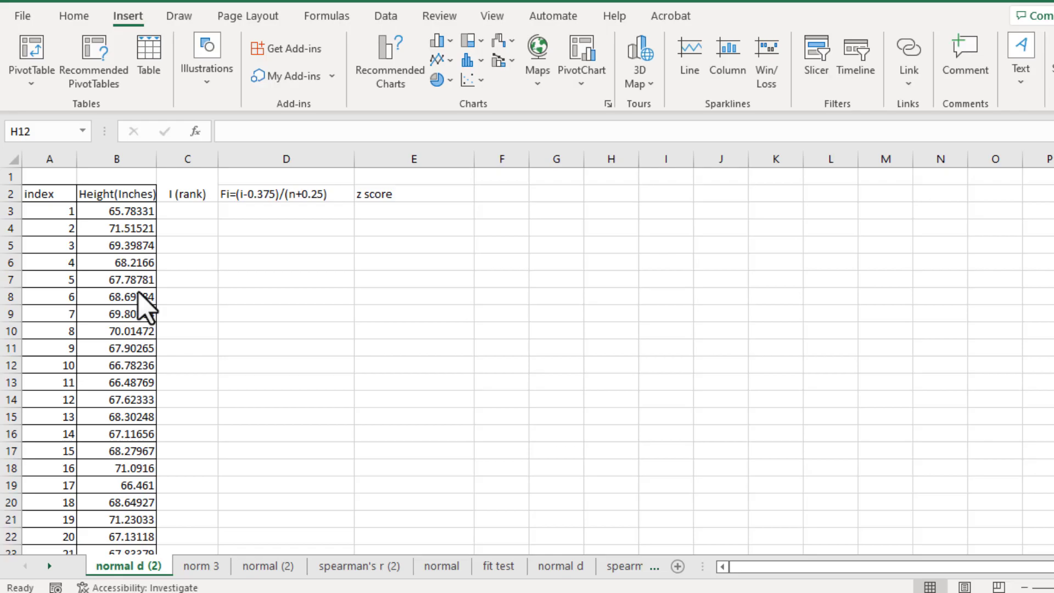
pyautogui.scroll(-3, 147, 309)
pyautogui.scroll(-3, 146, 309)
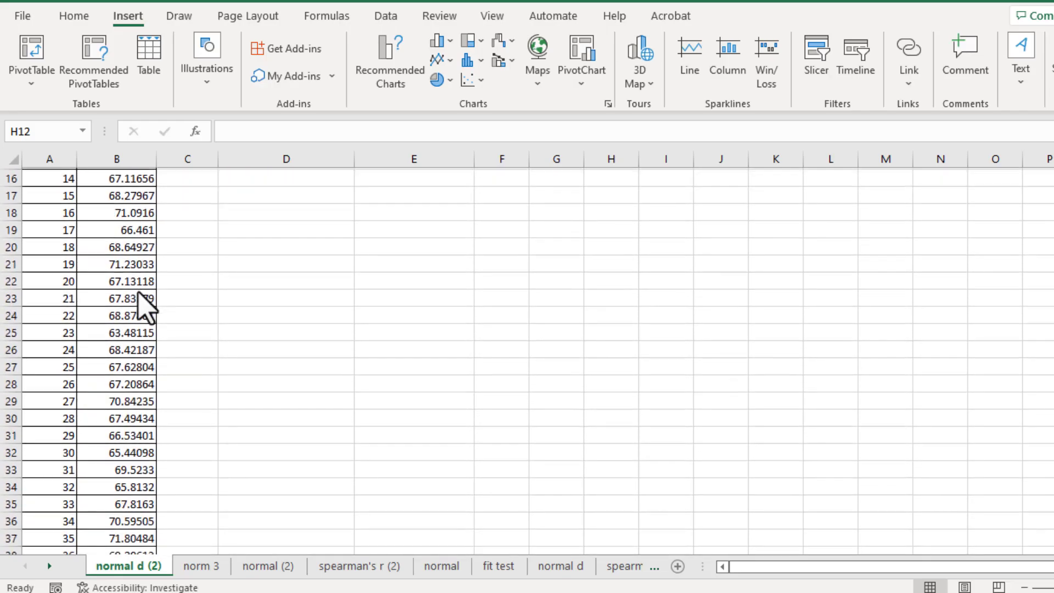
pyautogui.scroll(-1, 147, 309)
pyautogui.scroll(-3, 146, 309)
pyautogui.scroll(-2, 146, 308)
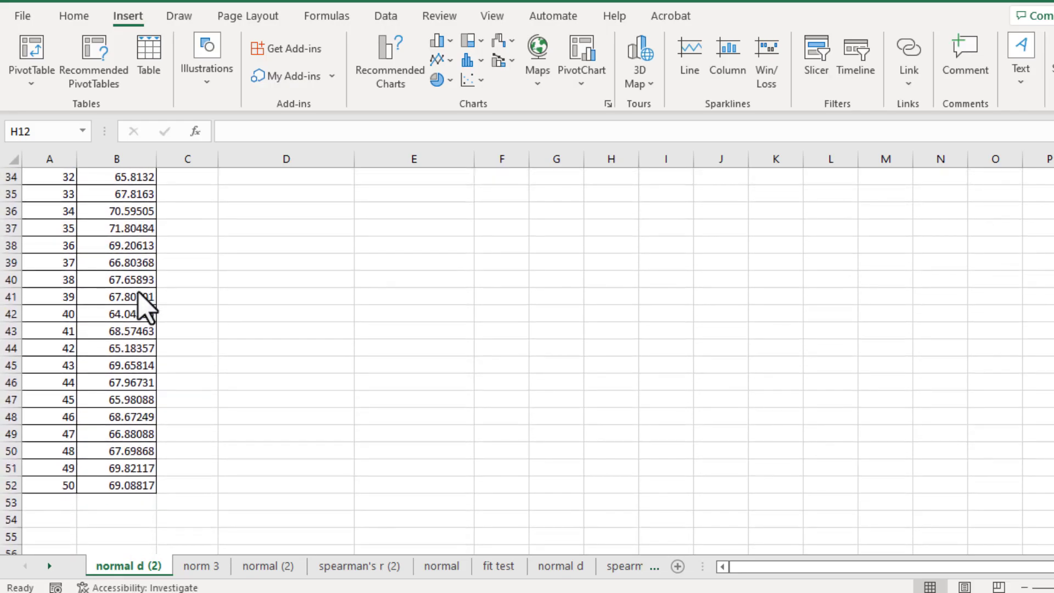
pyautogui.scroll(6, 147, 308)
pyautogui.scroll(1, 147, 309)
pyautogui.scroll(3, 147, 309)
pyautogui.scroll(2, 147, 309)
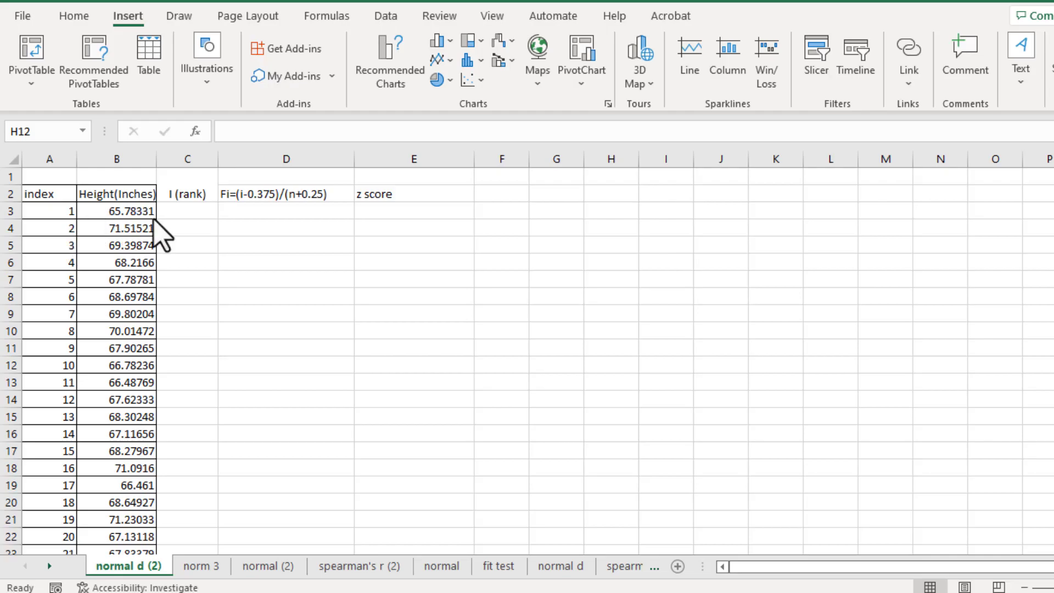
pyautogui.moveTo(132, 211); pyautogui.dragTo(111, 587)
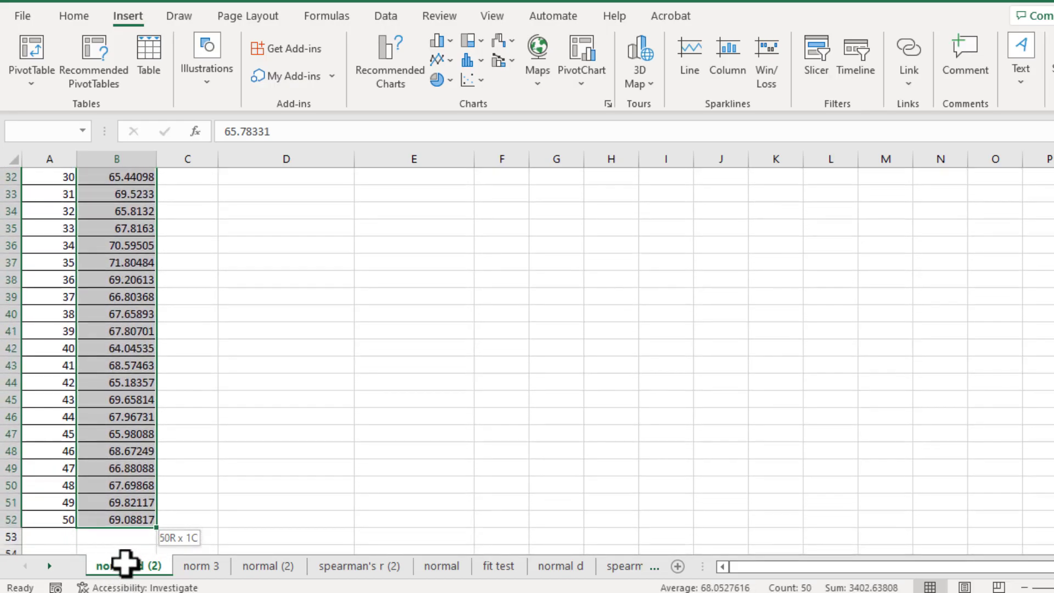
# Step: Sort only the 50 heights in B3:B52 ascending, leaving the index column untouched
pyautogui.moveTo(111, 587)
pyautogui.mouseDown()
pyautogui.moveTo(165, 486)
pyautogui.moveTo(130, 521)
pyautogui.mouseUp()
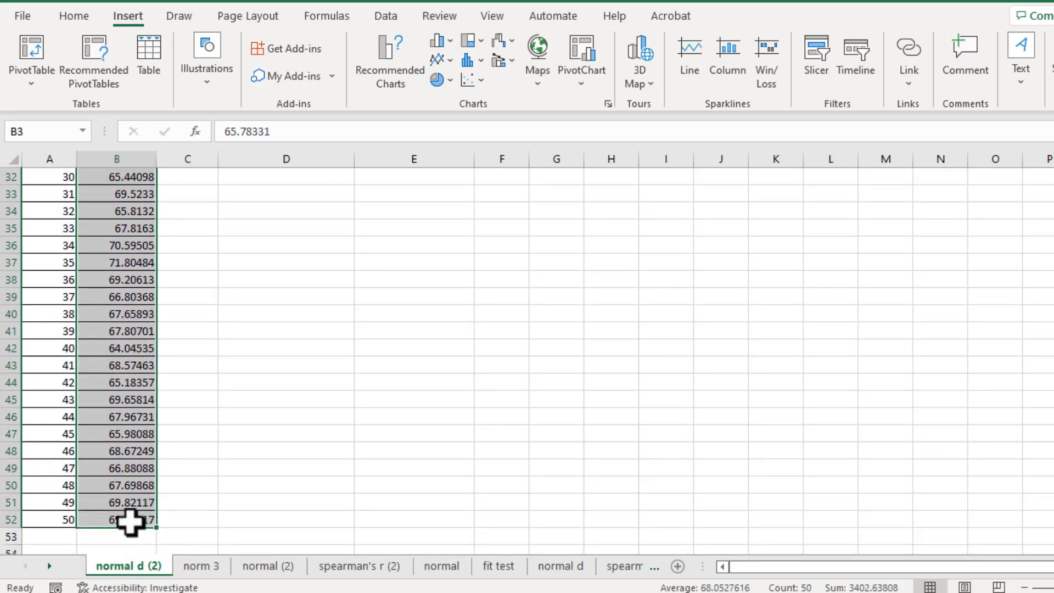
pyautogui.click(385, 16)
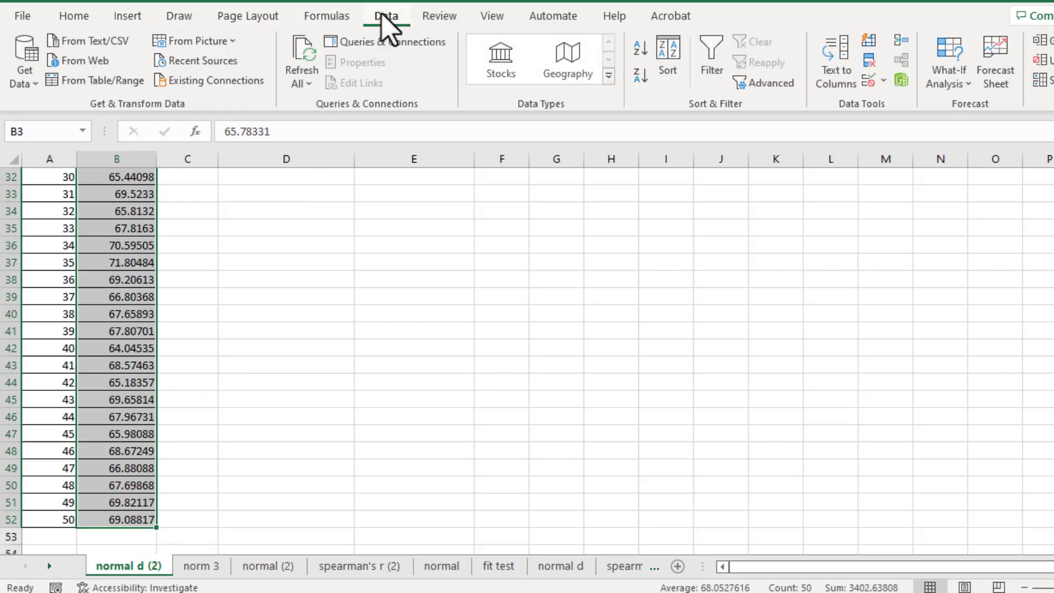
pyautogui.click(641, 59)
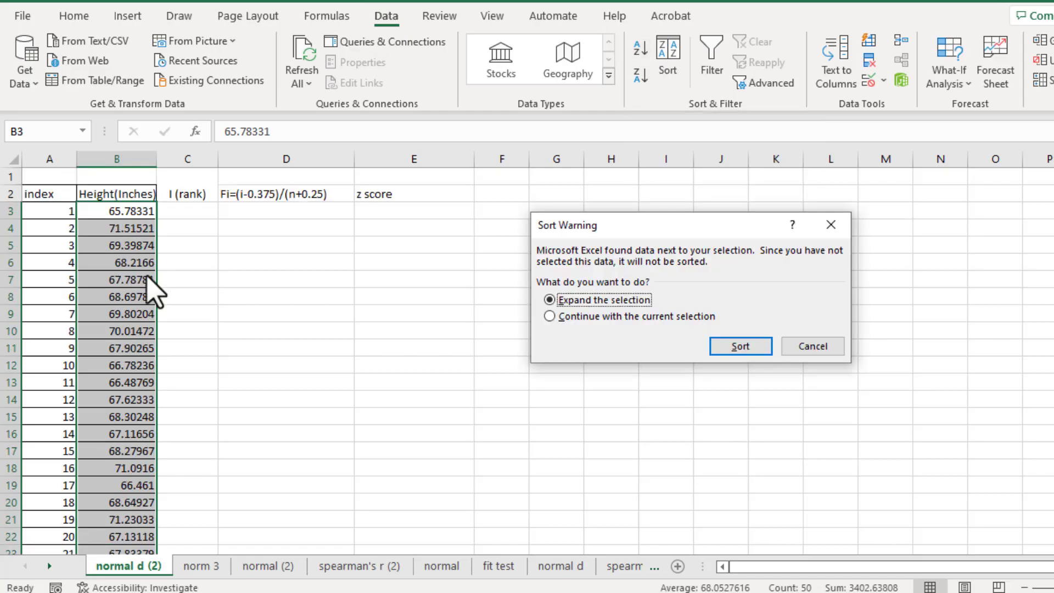
pyautogui.click(549, 317)
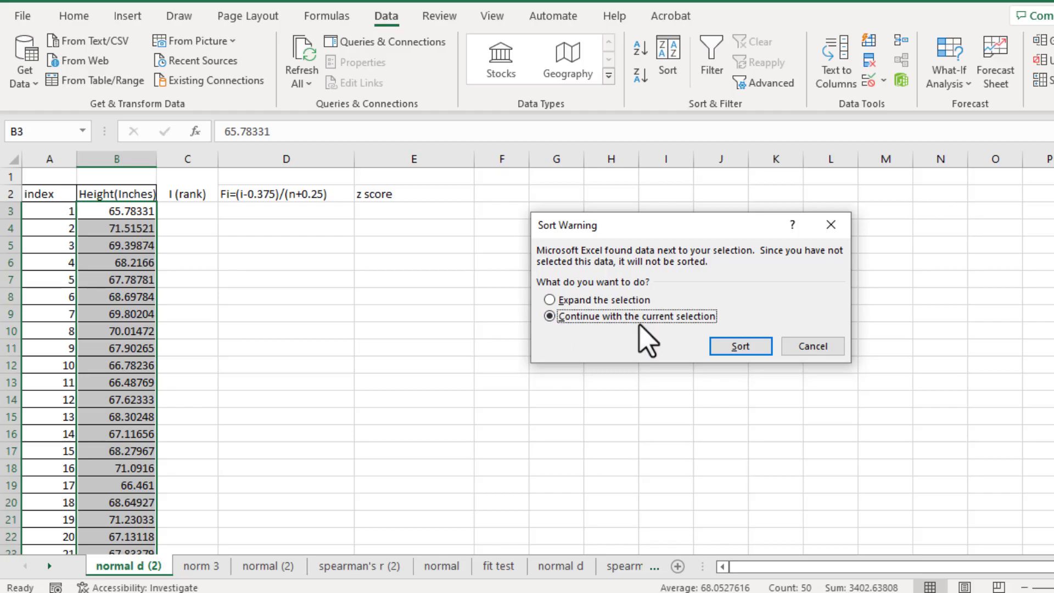
pyautogui.click(740, 345)
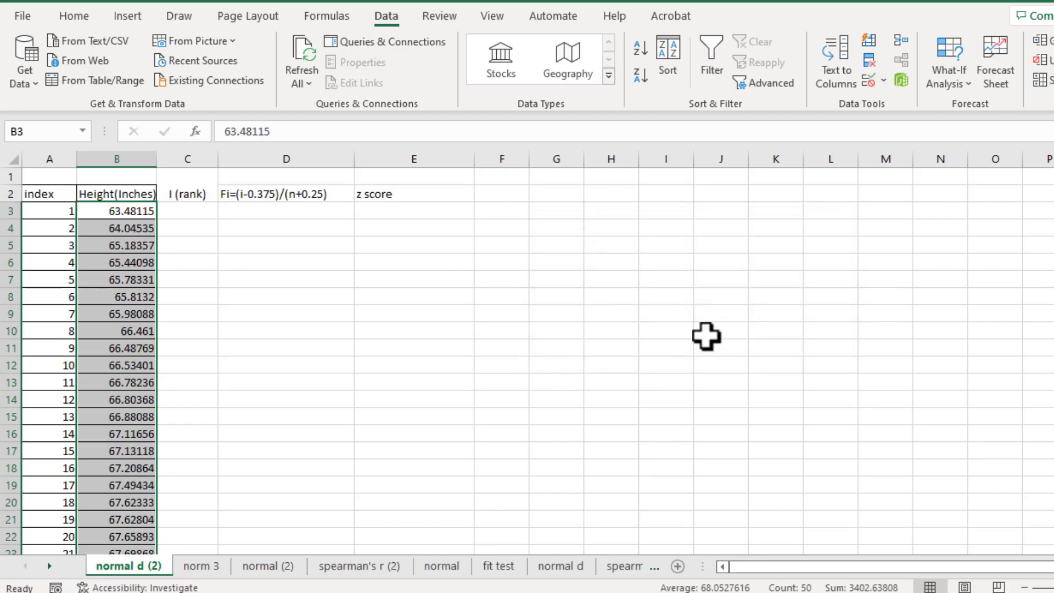
pyautogui.click(185, 216)
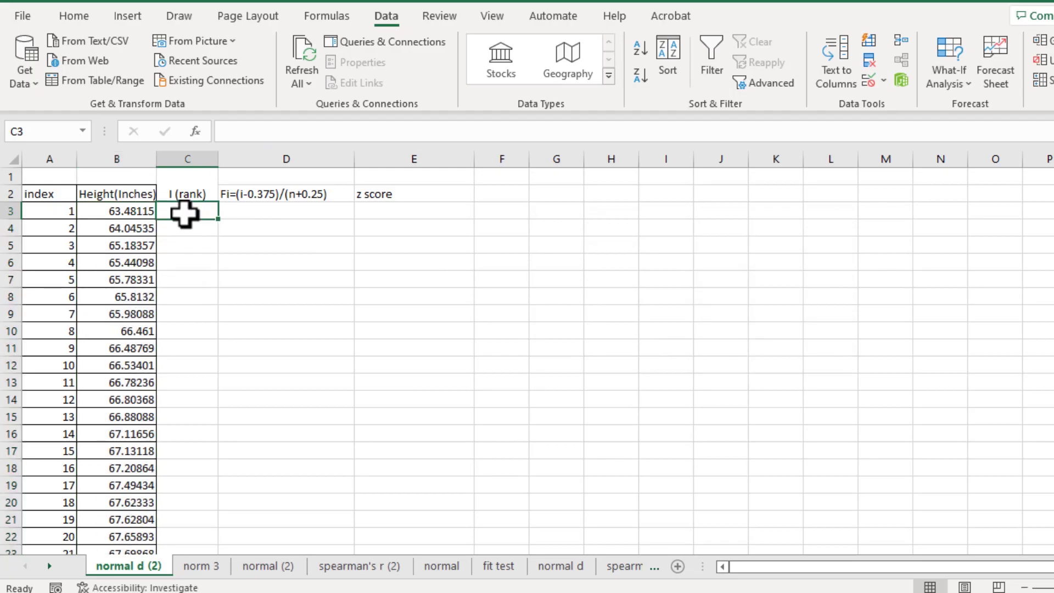
pyautogui.write('1')
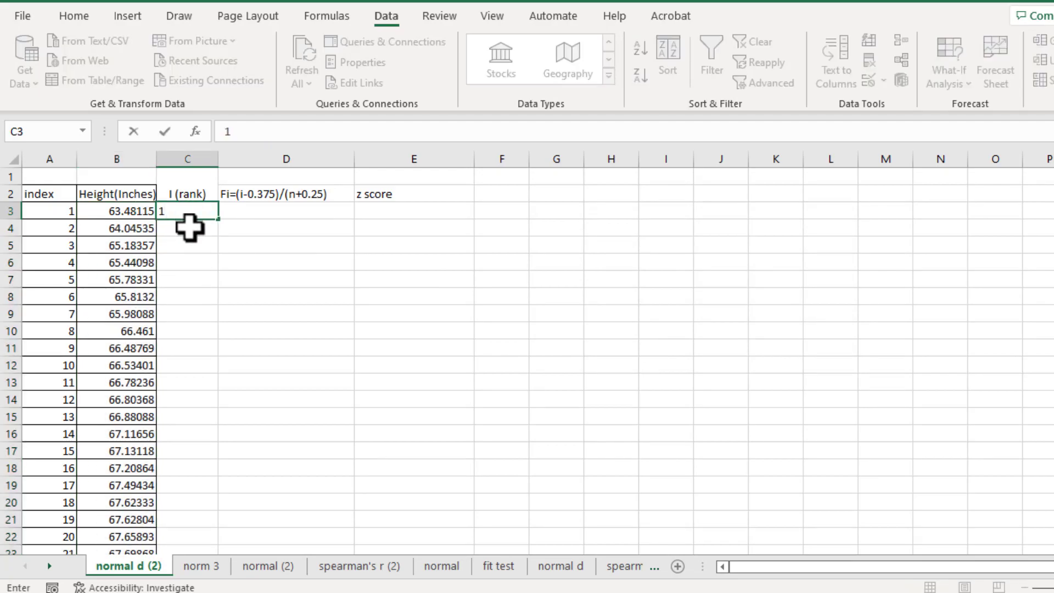
# Step: Enter ranks 1 and 2 in C3:C4 and fill the series down to C52
pyautogui.press('Return')
pyautogui.write('2')
pyautogui.press('Return')
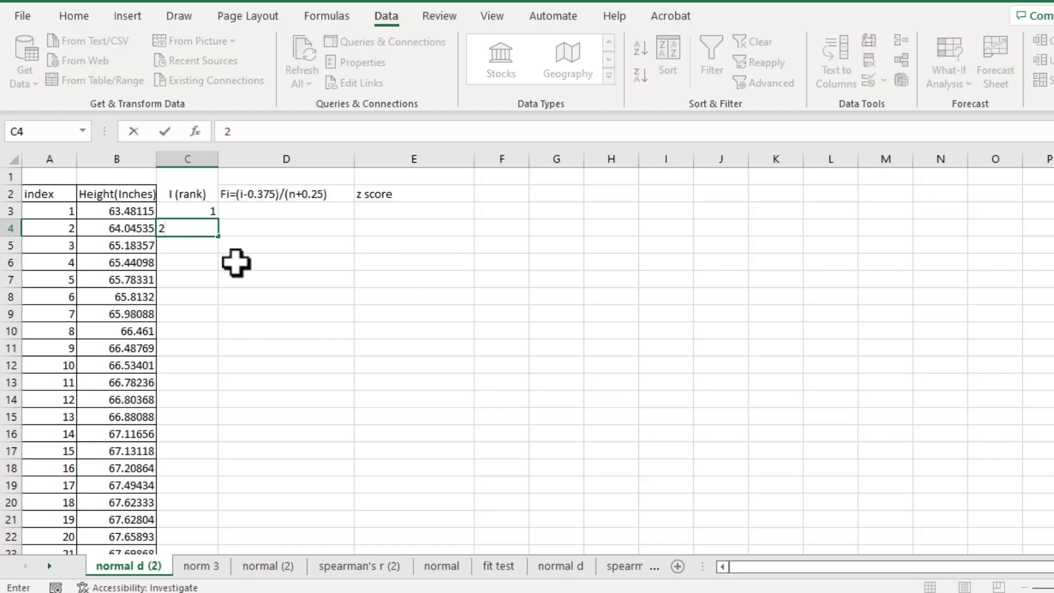
pyautogui.moveTo(188, 211); pyautogui.dragTo(191, 227)
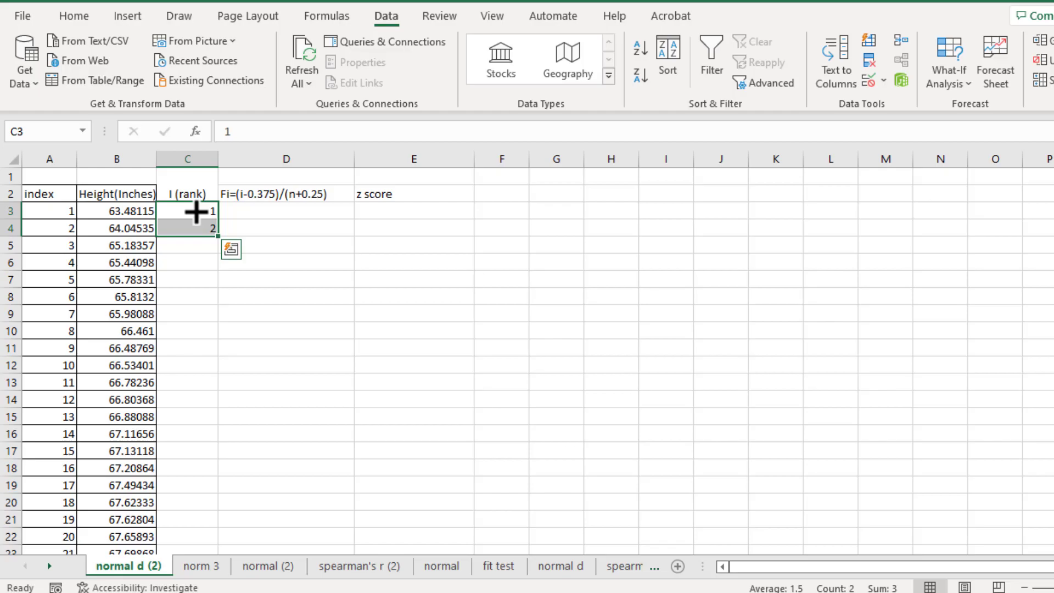
pyautogui.moveTo(217, 235); pyautogui.dragTo(200, 557)
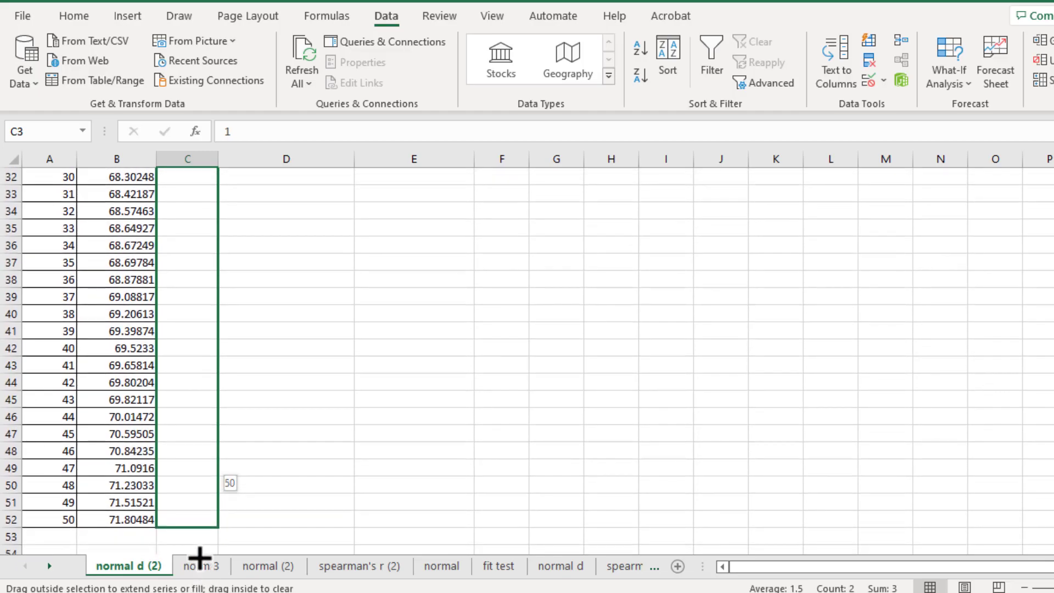
pyautogui.moveTo(200, 556); pyautogui.dragTo(191, 527)
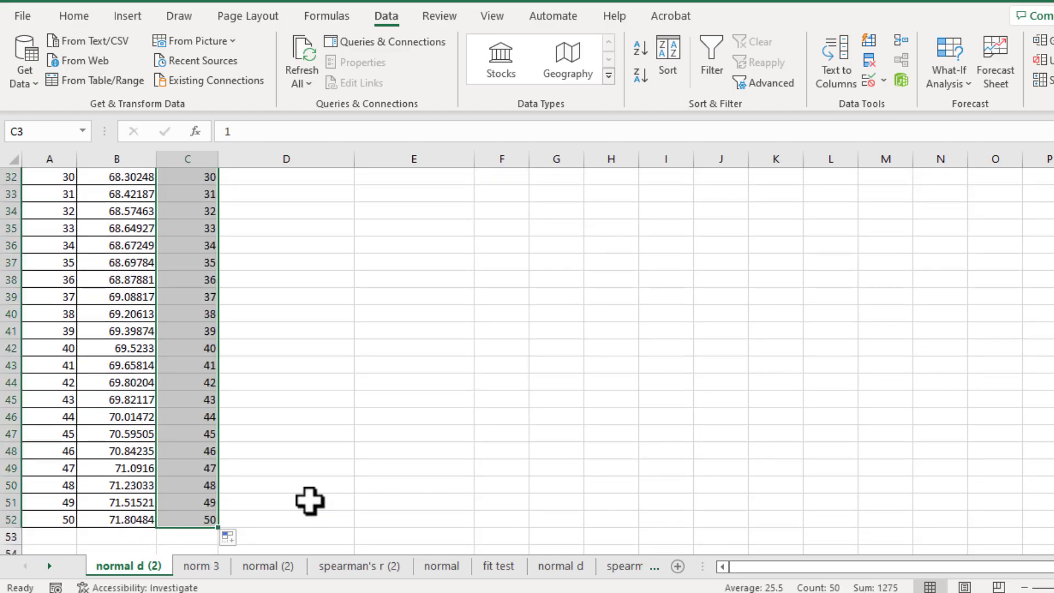
pyautogui.scroll(10, 245, 382)
pyautogui.scroll(5, 245, 383)
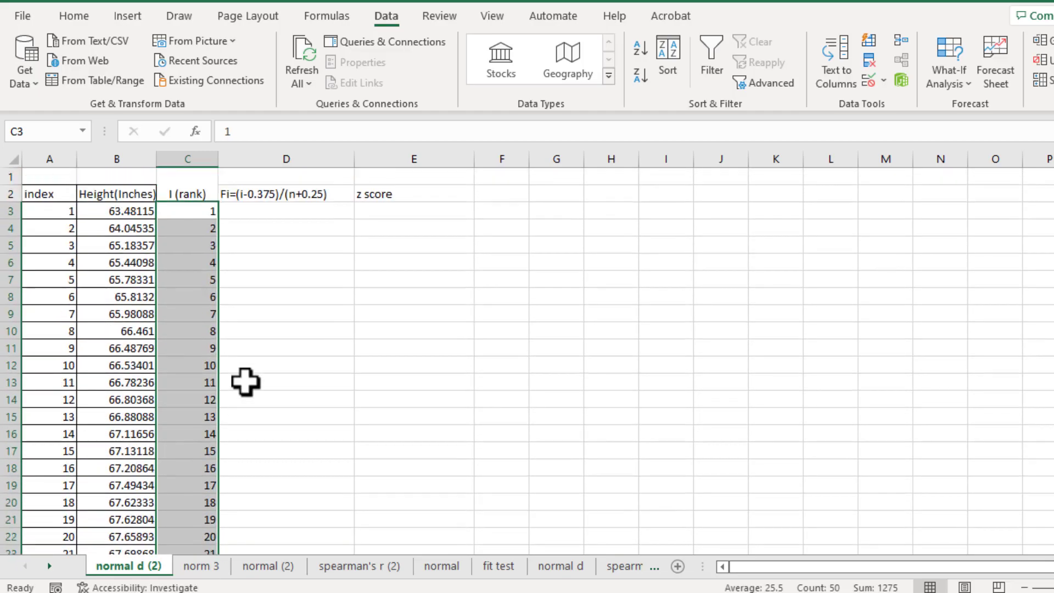
# Step: Enter =(C3-0.375)/(50+0.25) in D3, giving Fi of 0.012437811
pyautogui.click(242, 212)
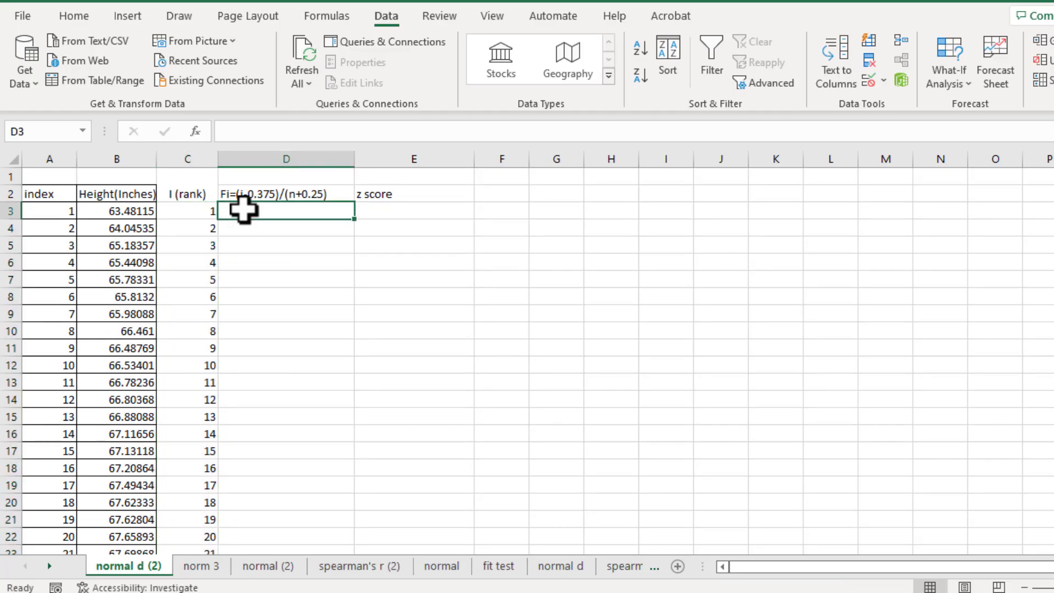
pyautogui.doubleClick(243, 212)
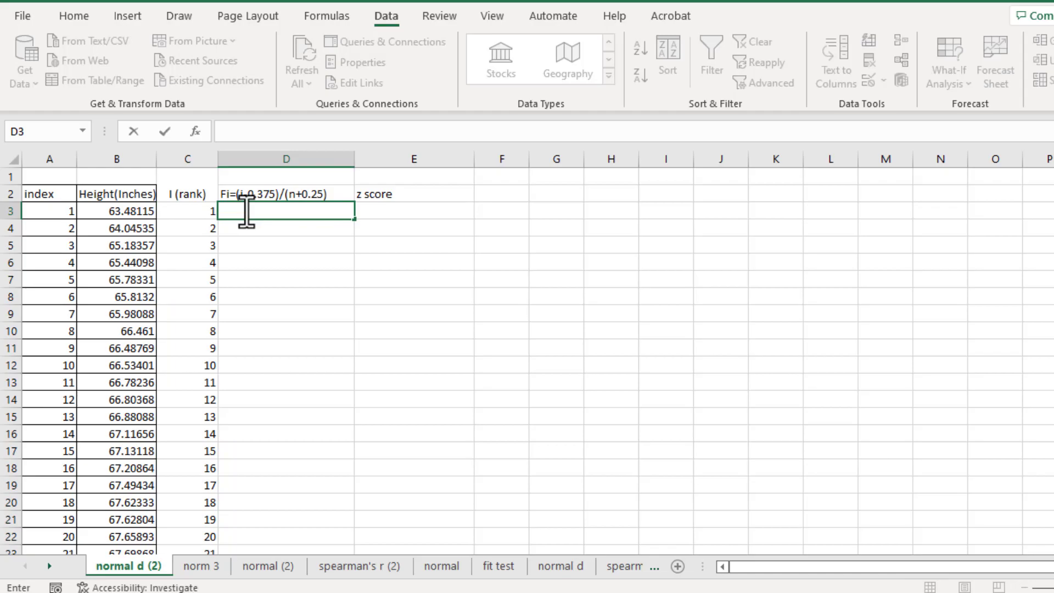
pyautogui.write('=')
pyautogui.write('(')
pyautogui.click(198, 212)
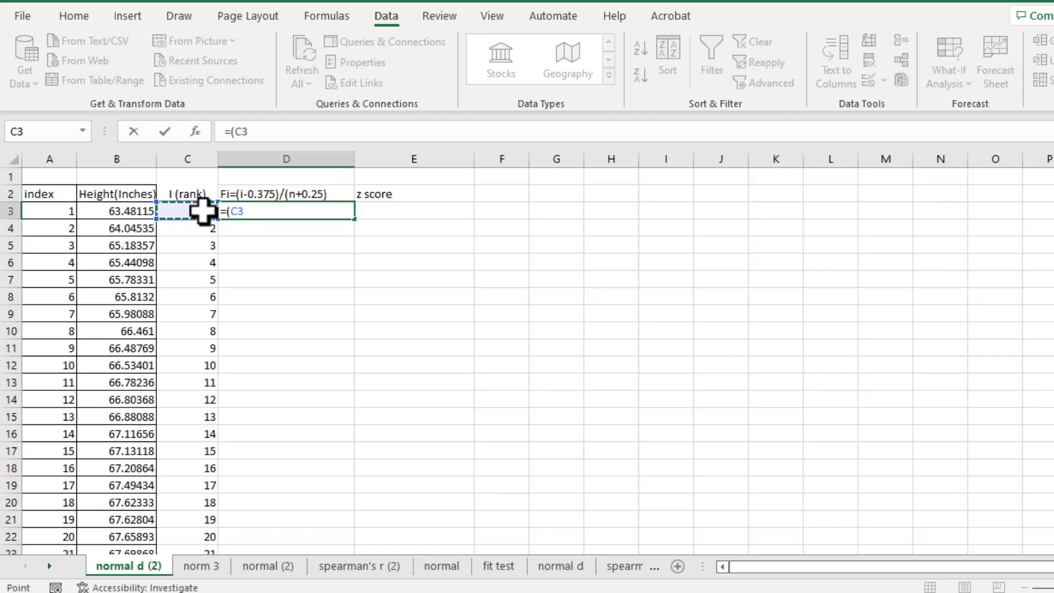
pyautogui.write('-0')
pyautogui.write('.3')
pyautogui.write('75')
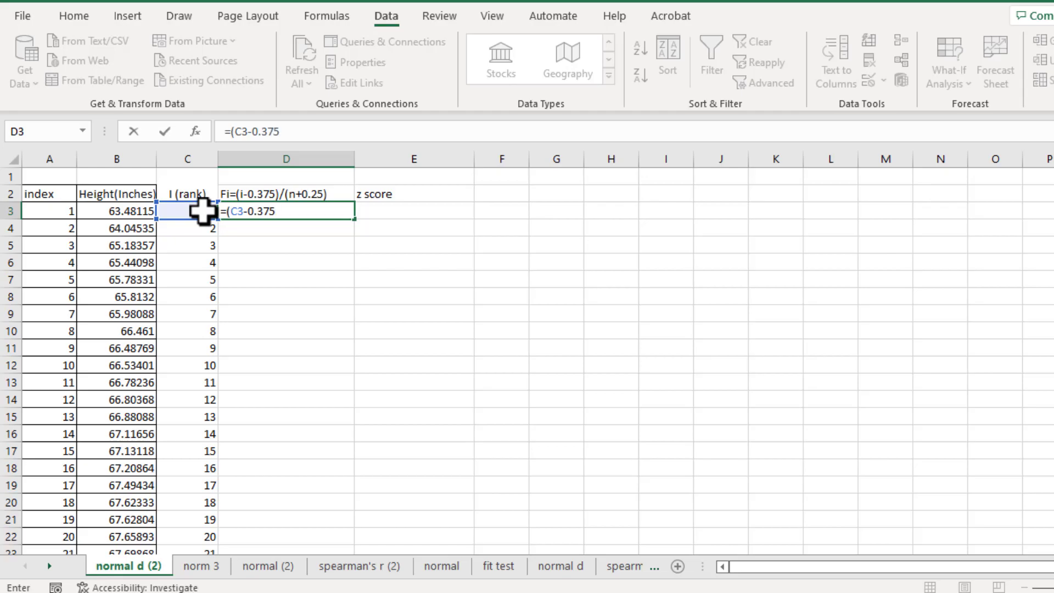
pyautogui.write(')')
pyautogui.write('/')
pyautogui.write('(')
pyautogui.write('50')
pyautogui.write('+')
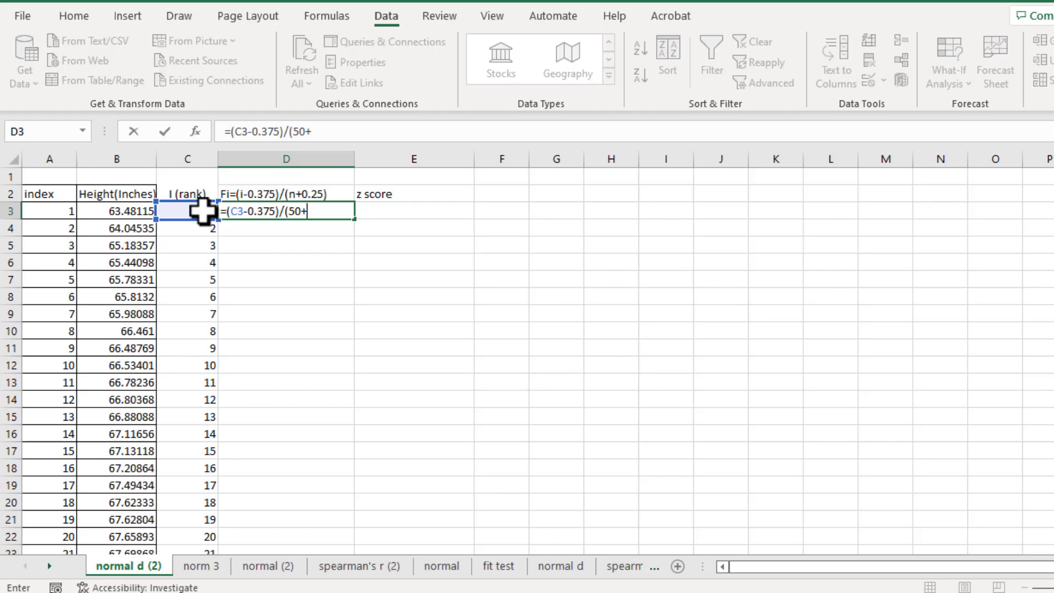
pyautogui.write('0.')
pyautogui.write('25')
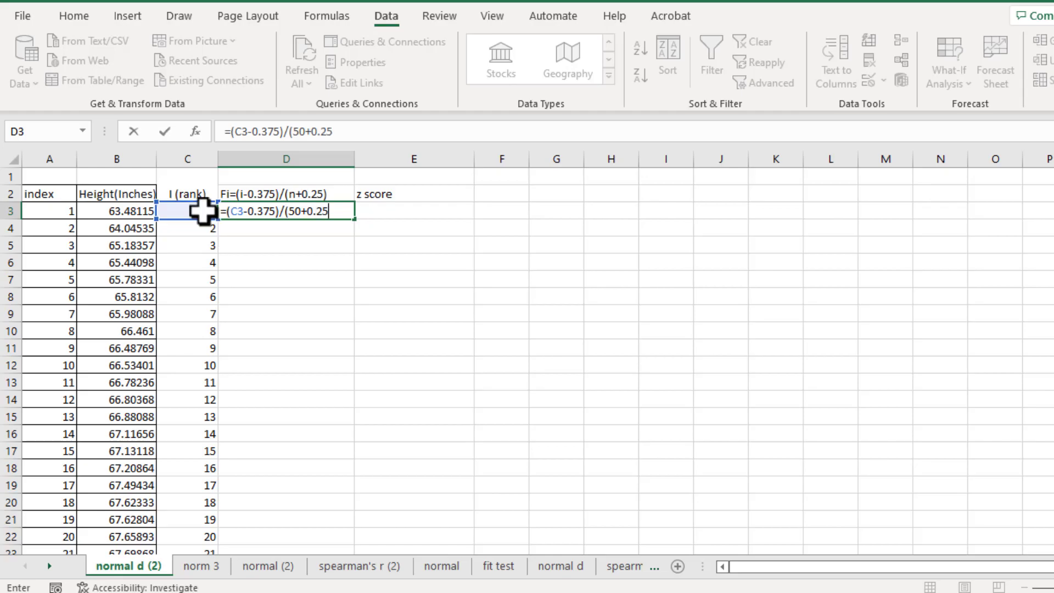
pyautogui.write(')')
pyautogui.press('Return')
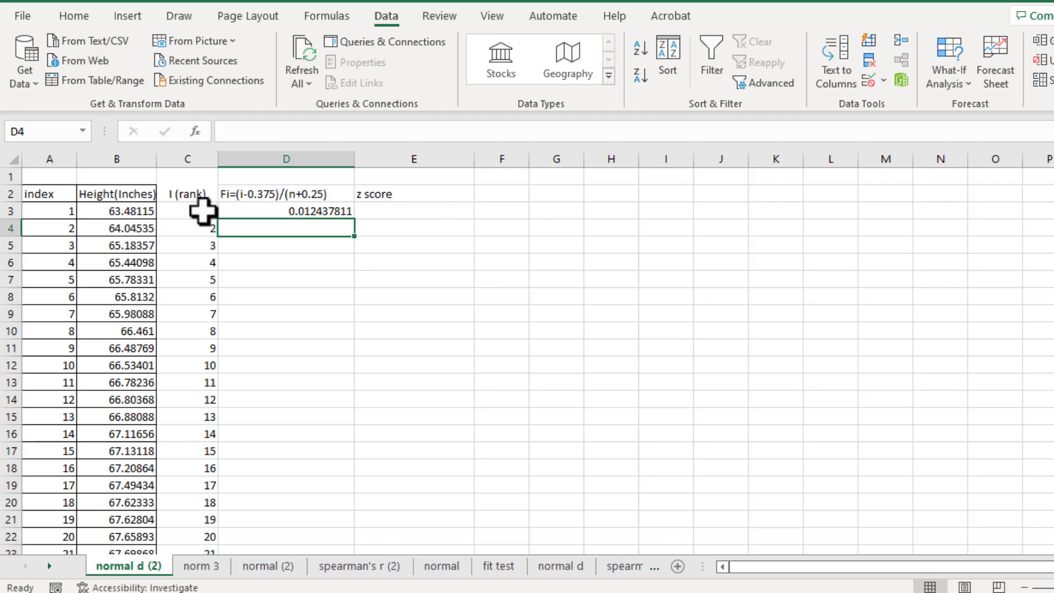
# Step: Copy the D3 Fi formula down column D through row 52
pyautogui.click(268, 211)
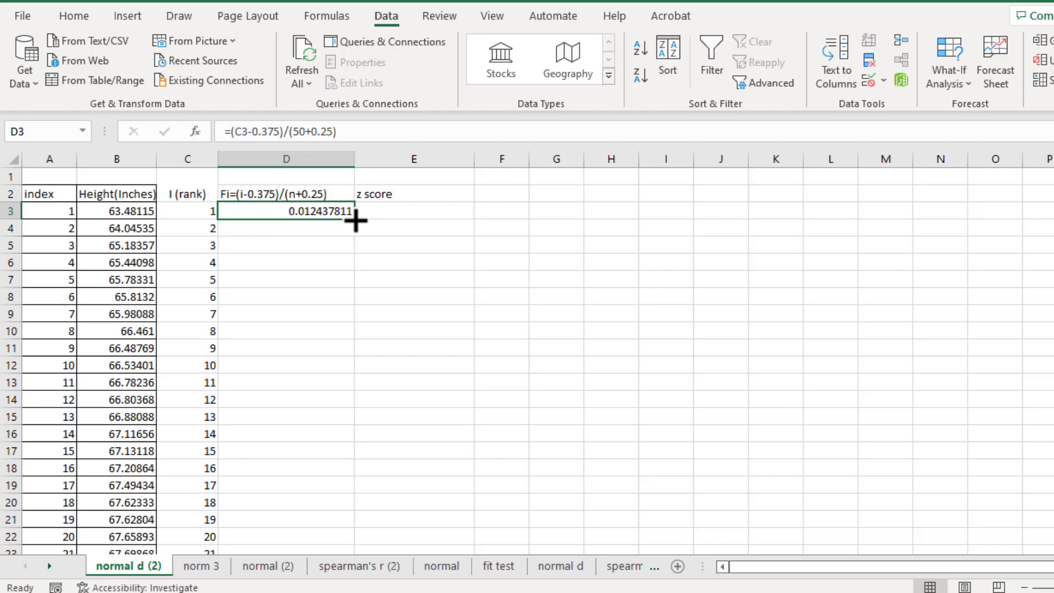
pyautogui.moveTo(353, 220); pyautogui.dragTo(345, 586)
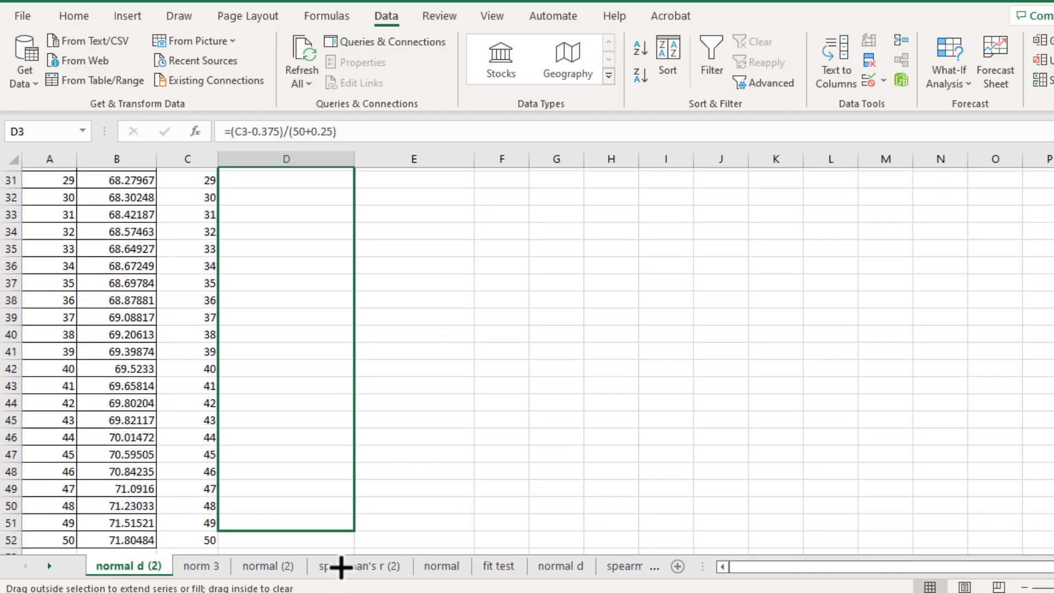
pyautogui.moveTo(345, 586); pyautogui.dragTo(331, 530)
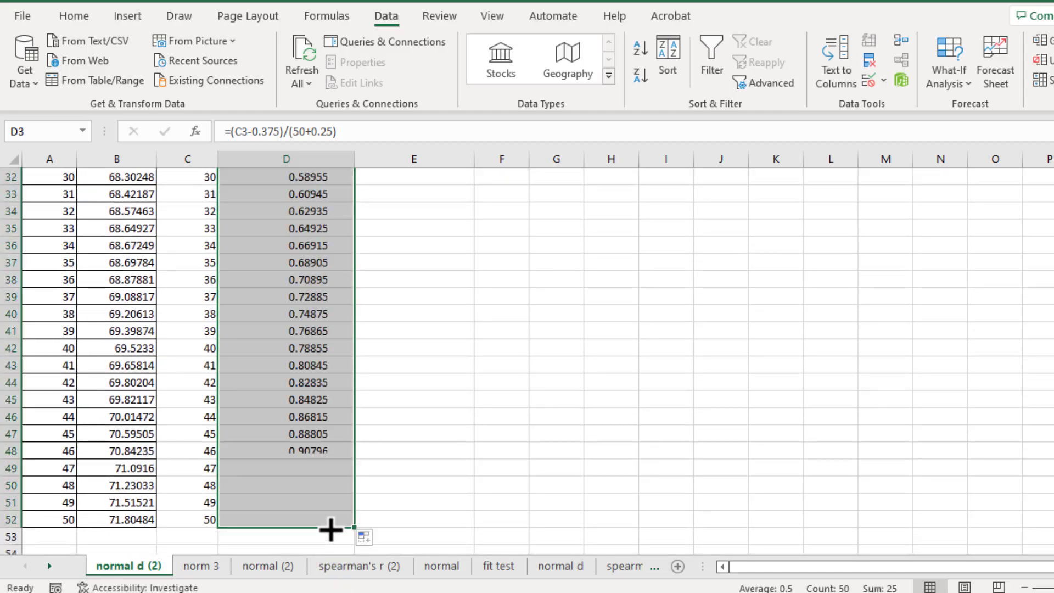
pyautogui.scroll(5, 334, 313)
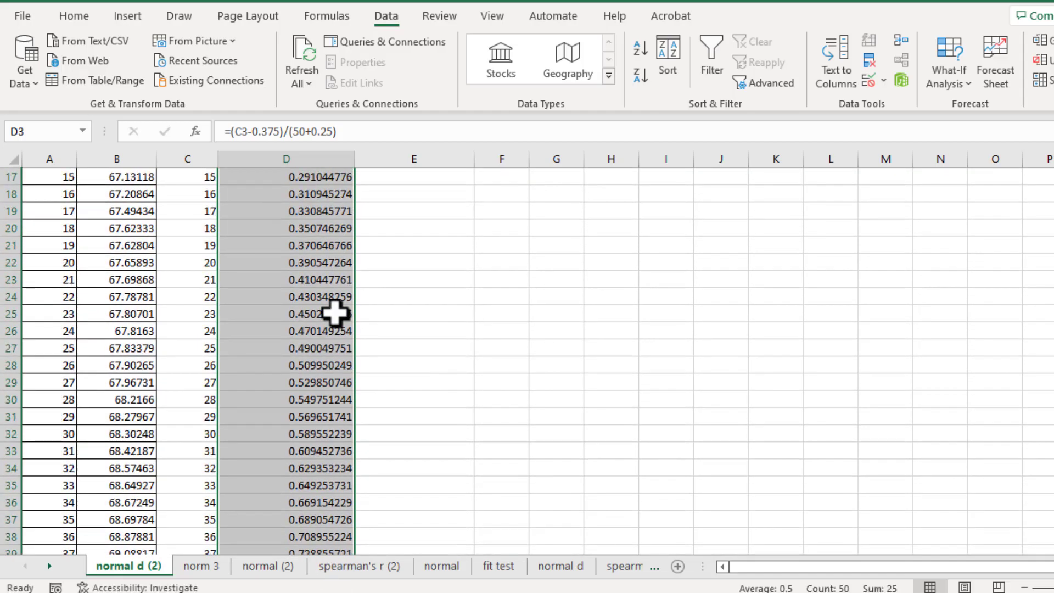
pyautogui.scroll(5, 334, 313)
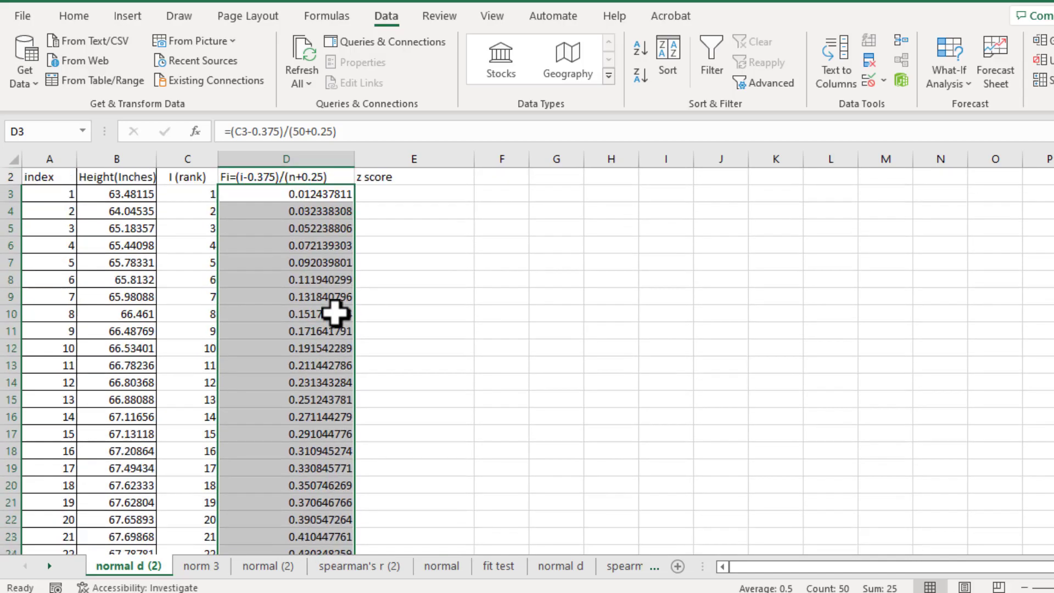
# Step: Enter =NORM.S.INV(D3) in E3, giving a z score of -2.243328763
pyautogui.click(394, 210)
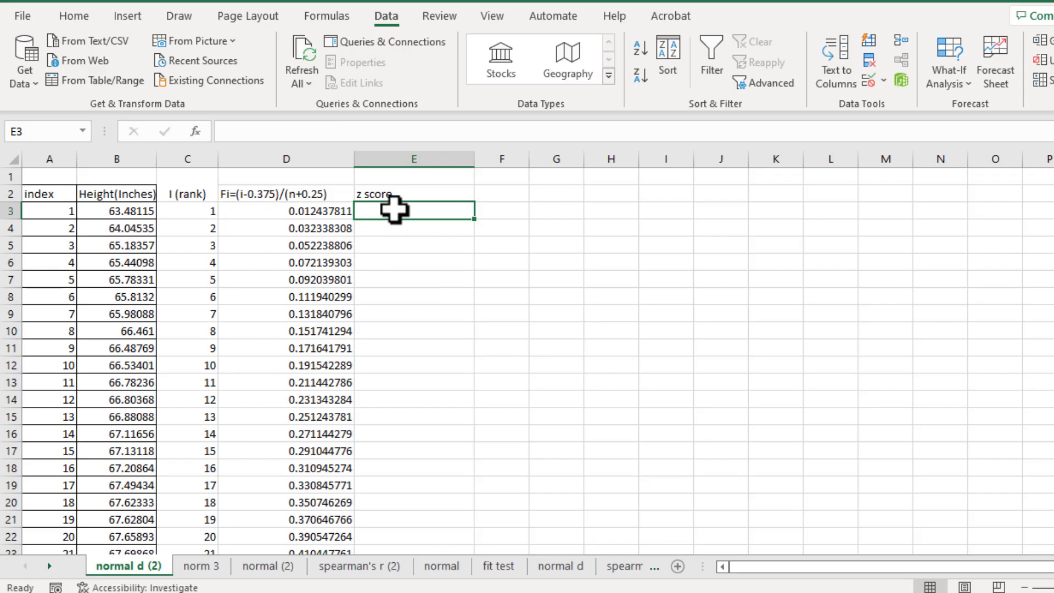
pyautogui.doubleClick(394, 210)
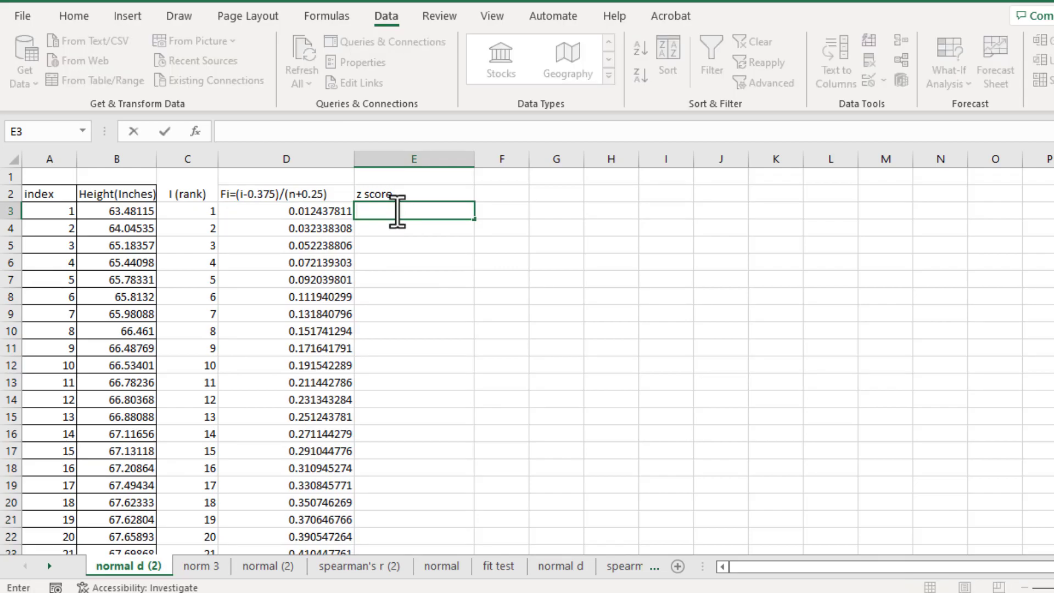
pyautogui.write('=')
pyautogui.write('nor')
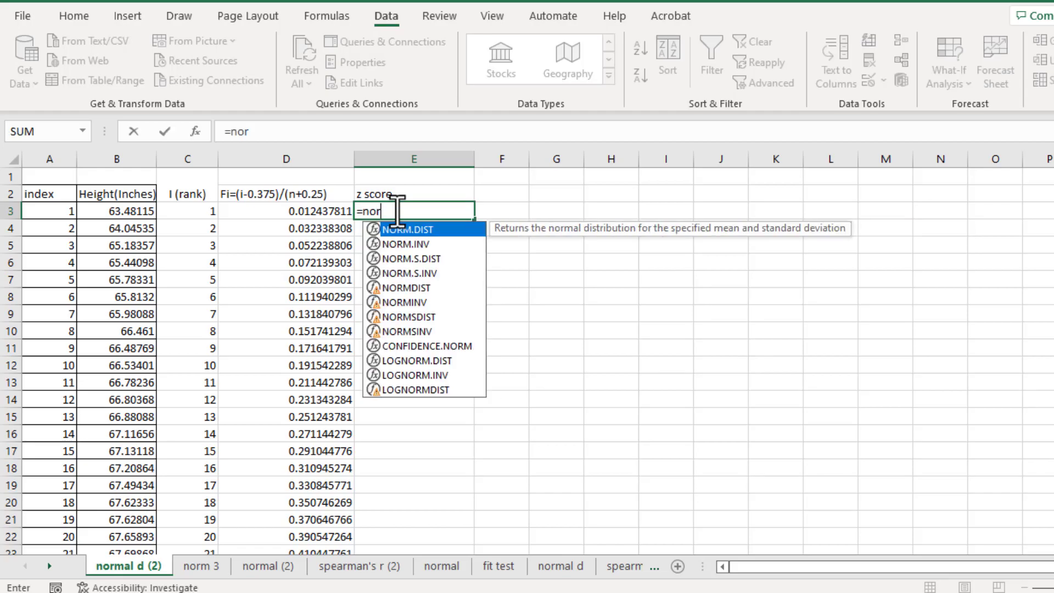
pyautogui.write('m')
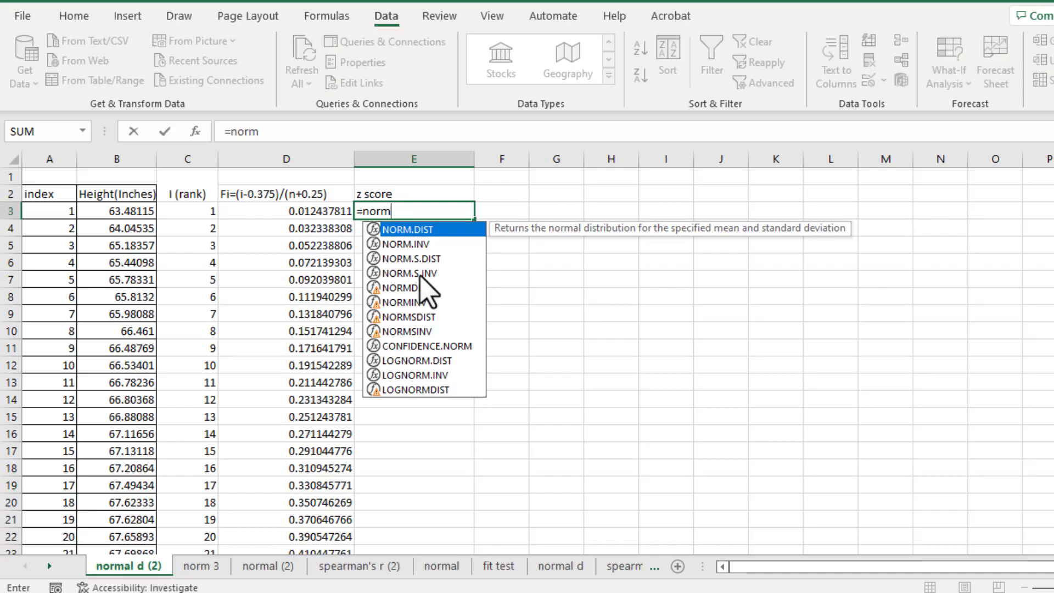
pyautogui.doubleClick(412, 272)
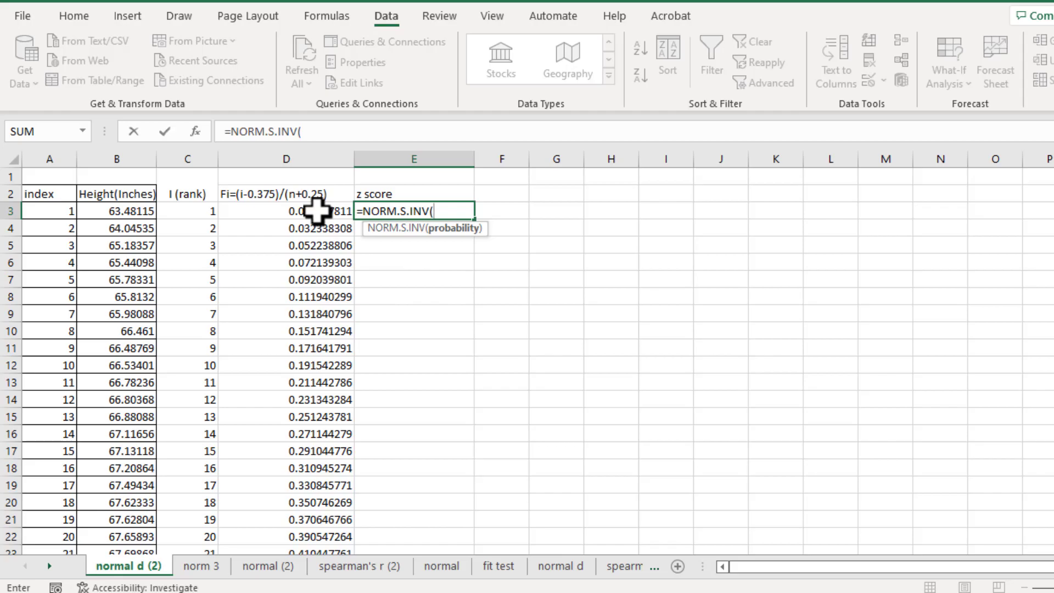
pyautogui.click(316, 212)
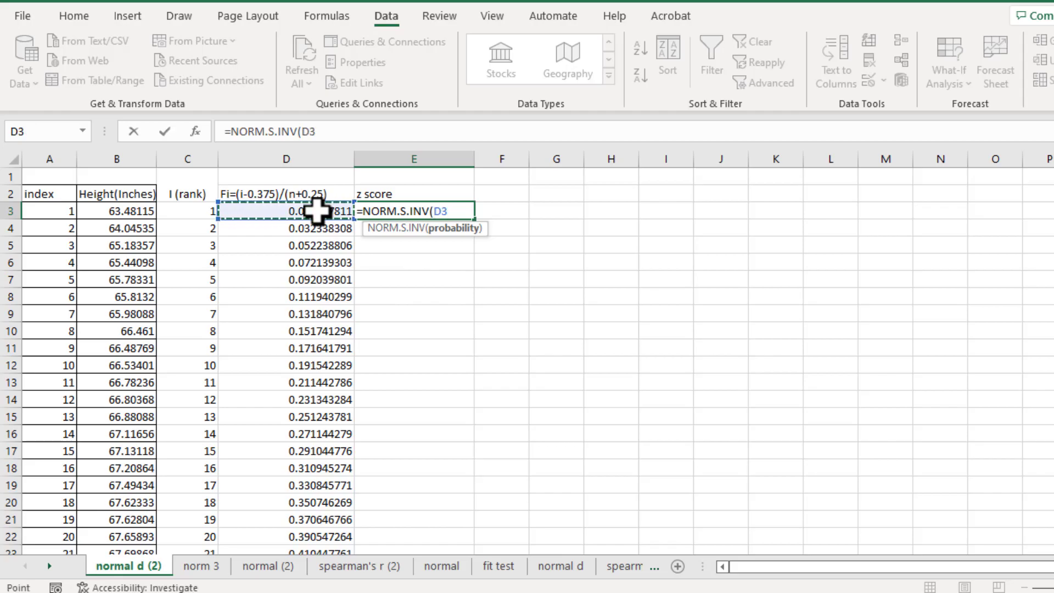
pyautogui.write(')')
pyautogui.press('Return')
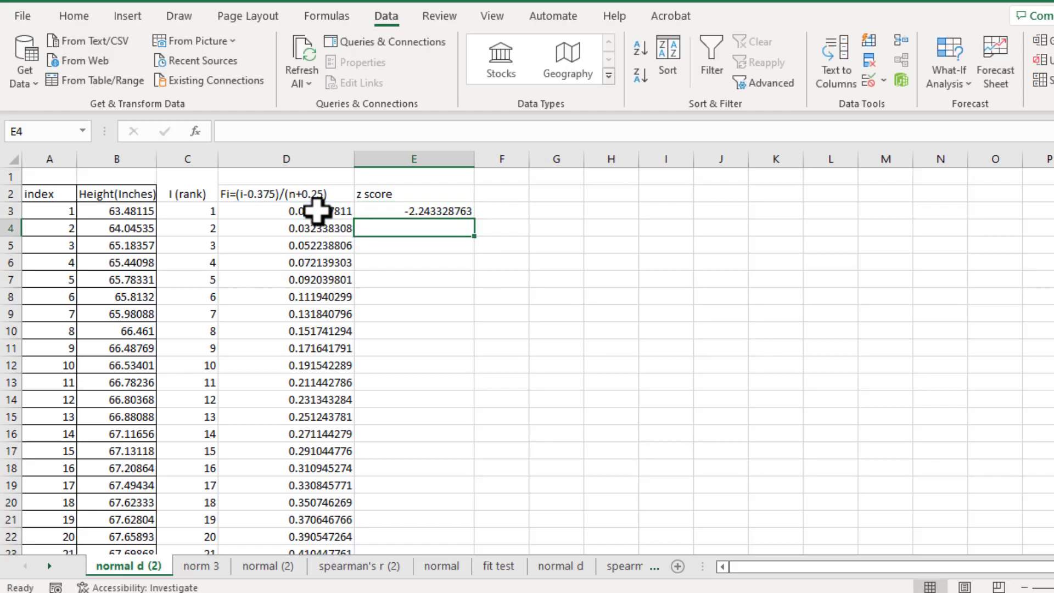
pyautogui.click(414, 211)
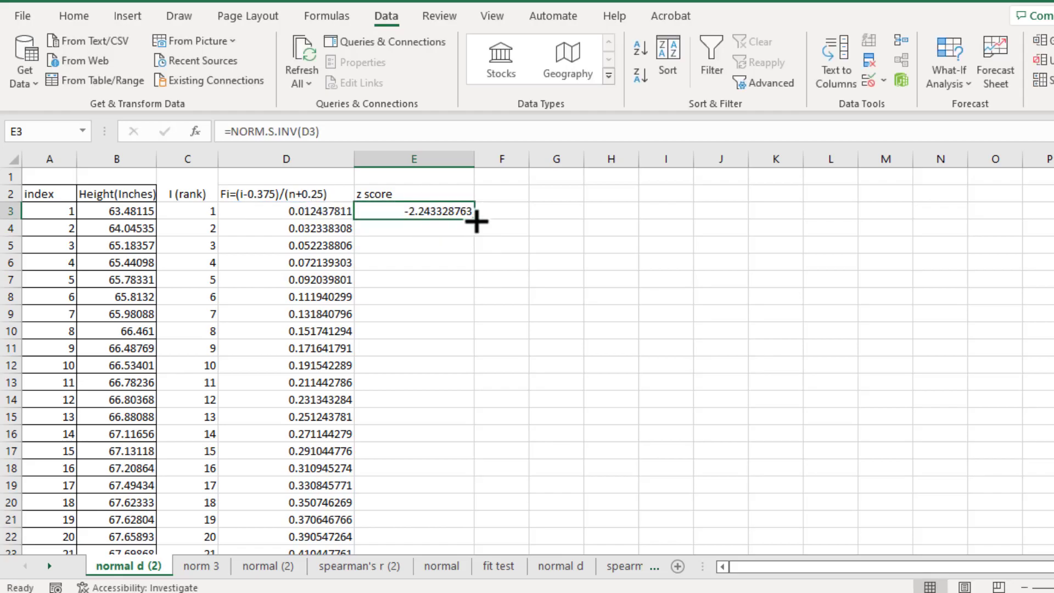
# Step: Fill the z score formula down to E52 and select the heights in column B
pyautogui.moveTo(473, 219)
pyautogui.mouseDown()
pyautogui.moveTo(473, 543)
pyautogui.moveTo(461, 514)
pyautogui.mouseUp()
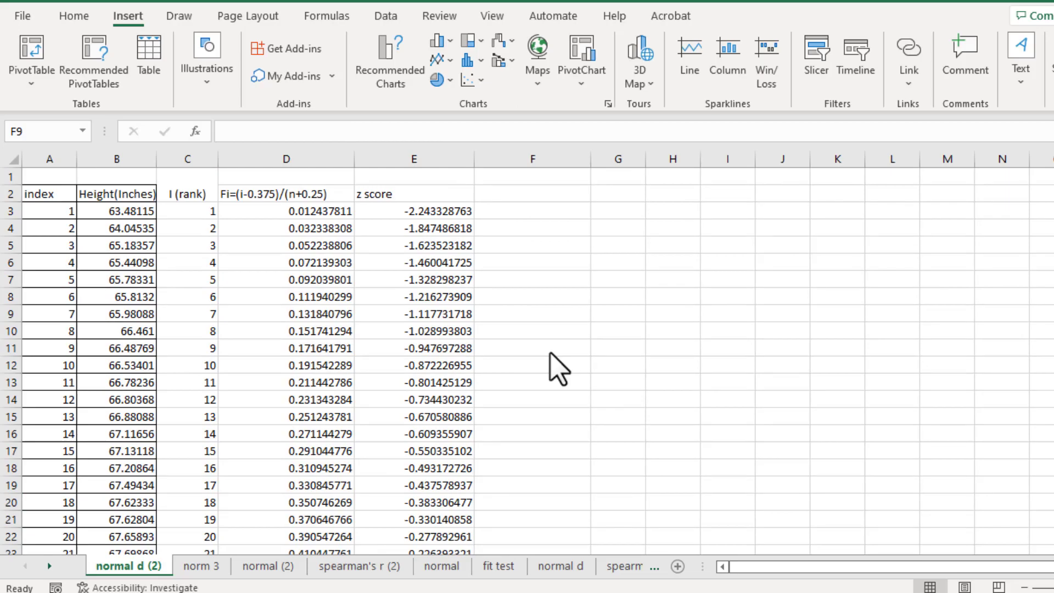
pyautogui.click(108, 212)
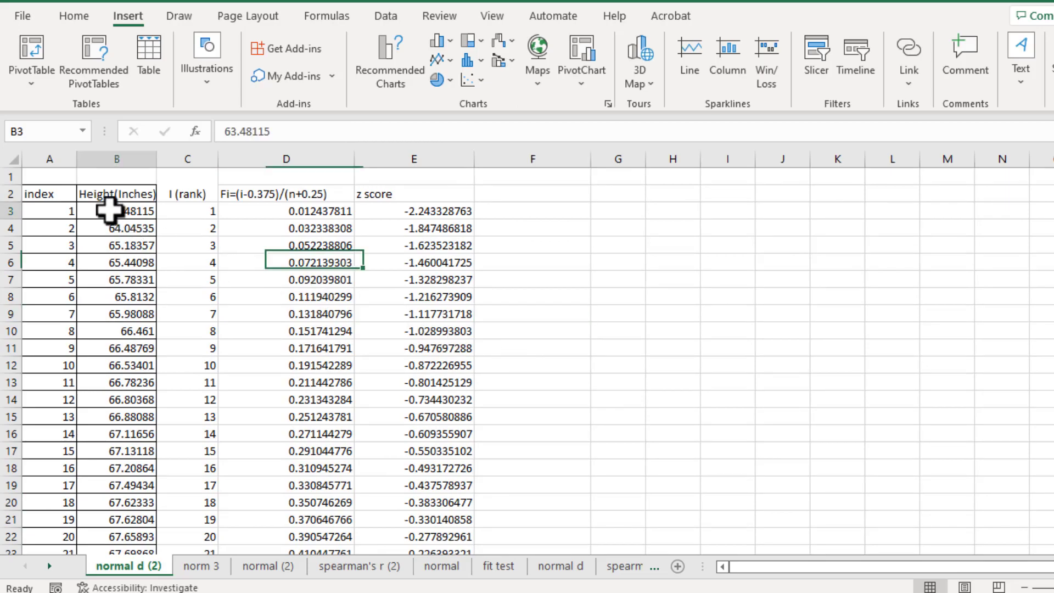
pyautogui.moveTo(108, 211)
pyautogui.mouseDown()
pyautogui.moveTo(128, 584)
pyautogui.moveTo(148, 523)
pyautogui.mouseUp()
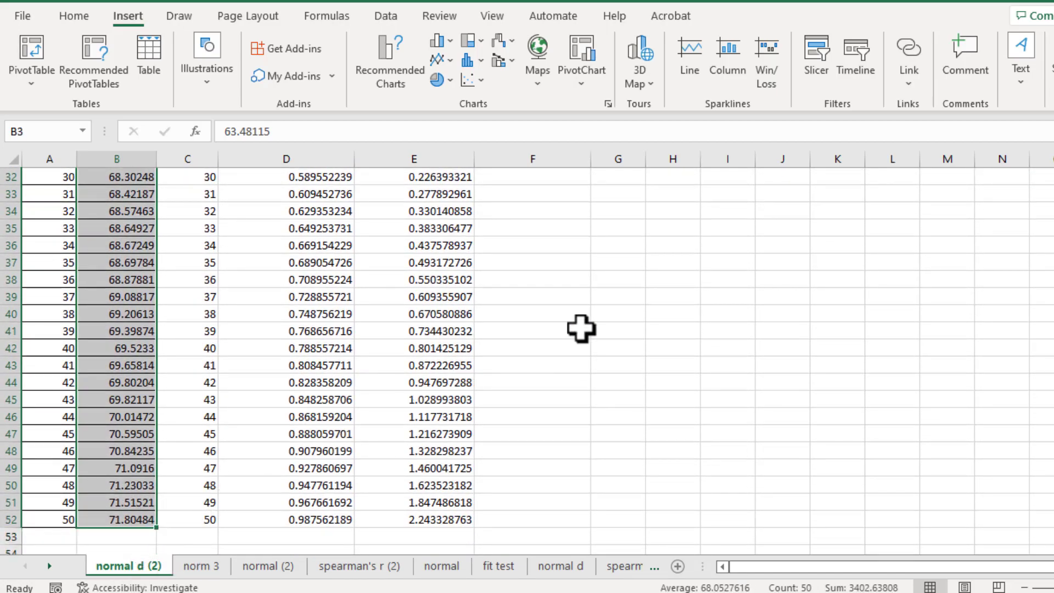
pyautogui.scroll(9, 619, 313)
pyautogui.scroll(5, 619, 312)
pyautogui.scroll(2, 619, 312)
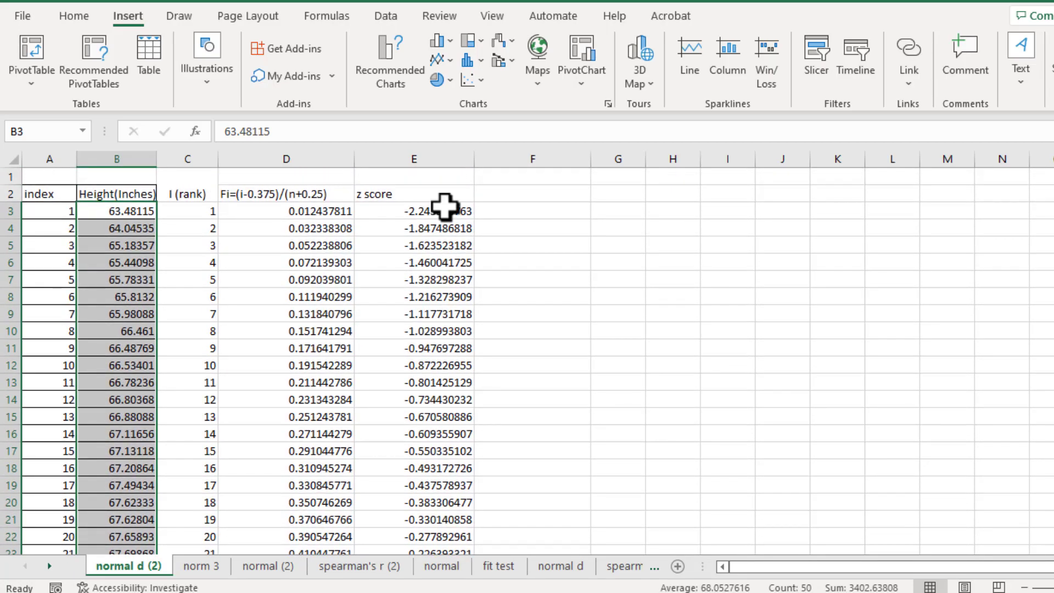
pyautogui.moveTo(443, 211)
pyautogui.mouseDown()
pyautogui.moveTo(444, 548)
pyautogui.moveTo(431, 537)
pyautogui.mouseUp()
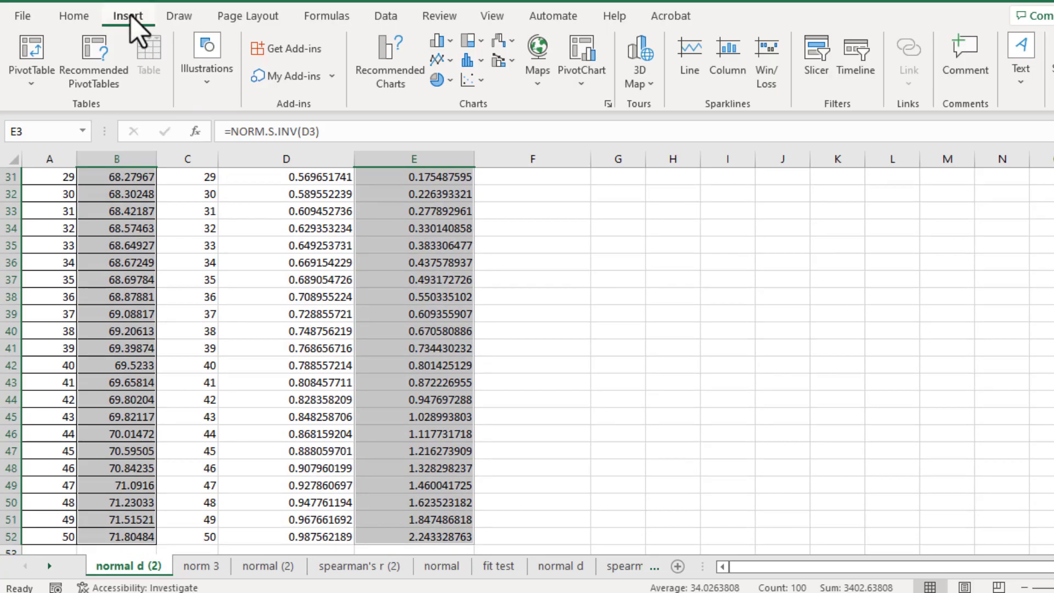
# Step: Insert a plain scatter chart and move it to the right of the data
pyautogui.click(473, 80)
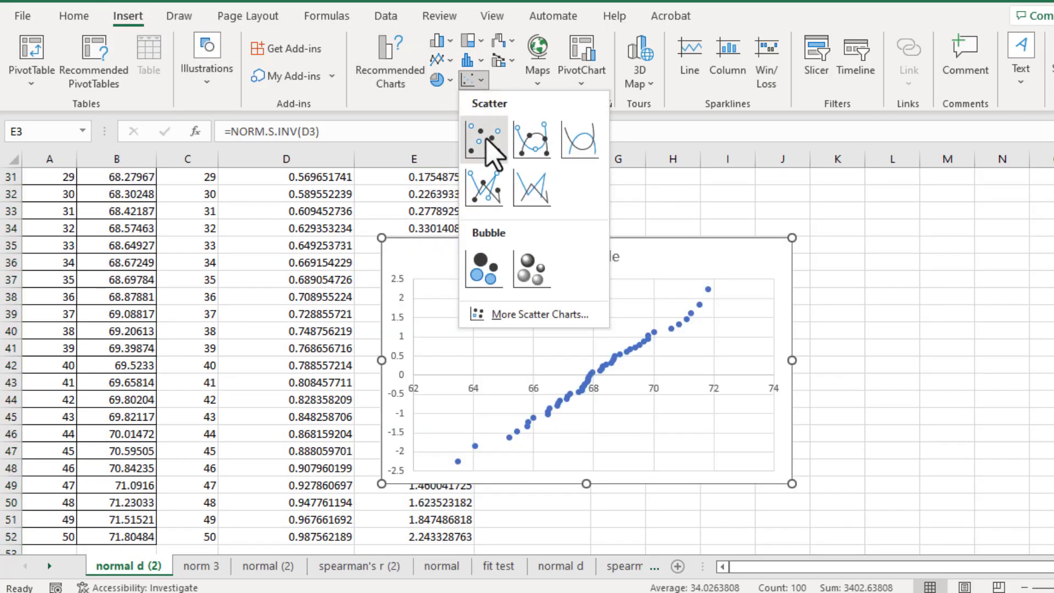
pyautogui.click(485, 138)
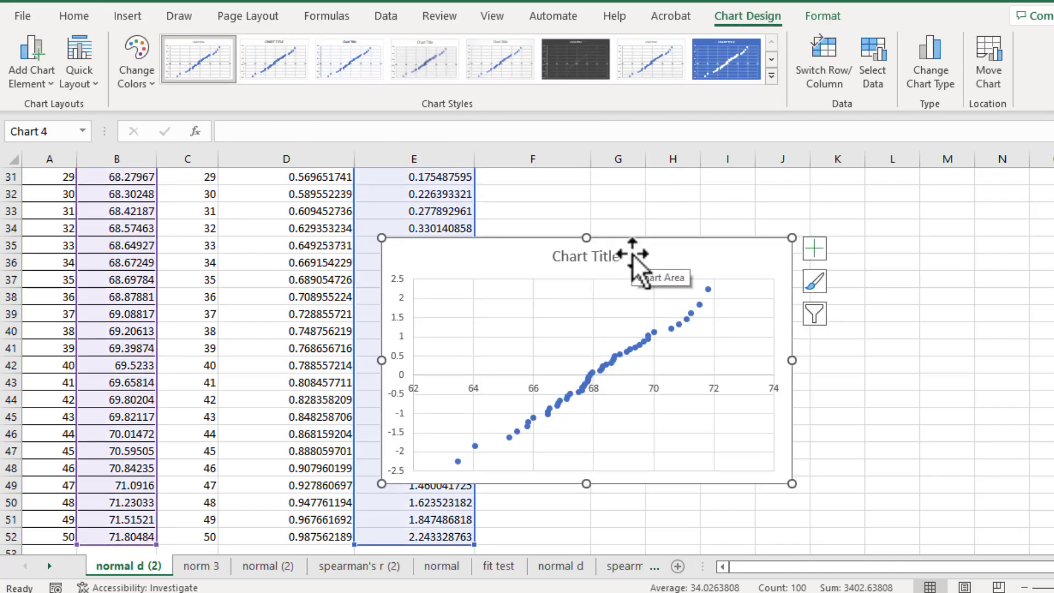
pyautogui.moveTo(633, 254); pyautogui.dragTo(787, 241)
pyautogui.rightClick(723, 247)
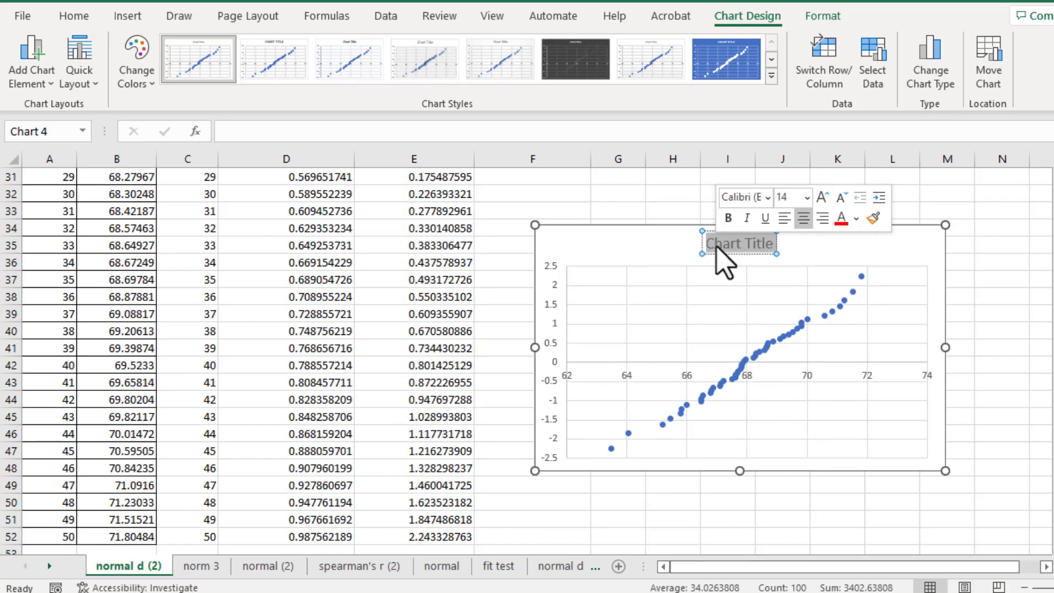
pyautogui.write('Nor')
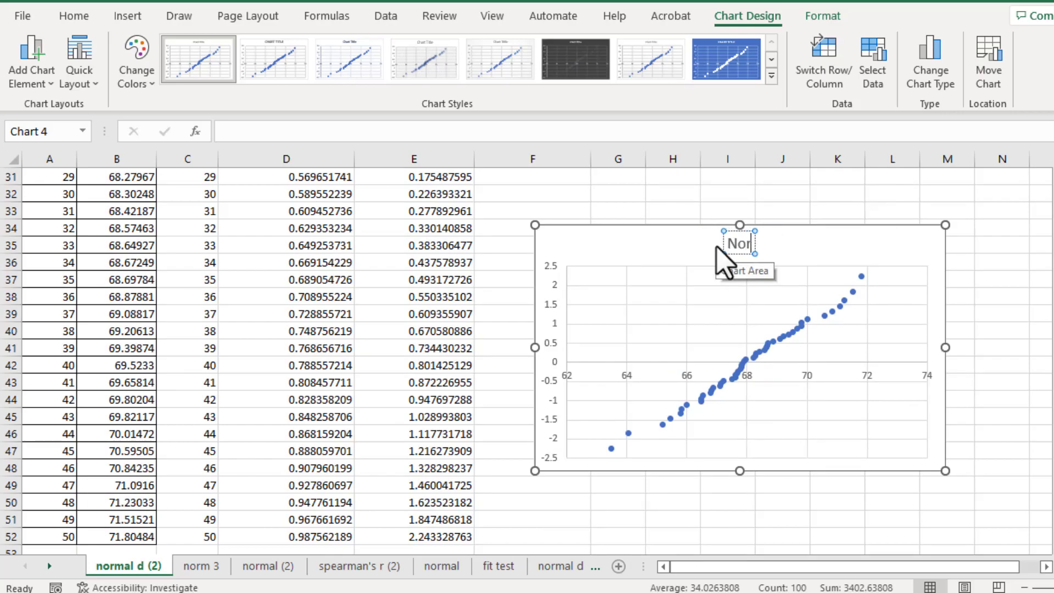
pyautogui.write('m Probability Plot')
# Step: Commit the 'Norm Probability Plot' title and add axis titles via Chart Elements
pyautogui.click(725, 280)
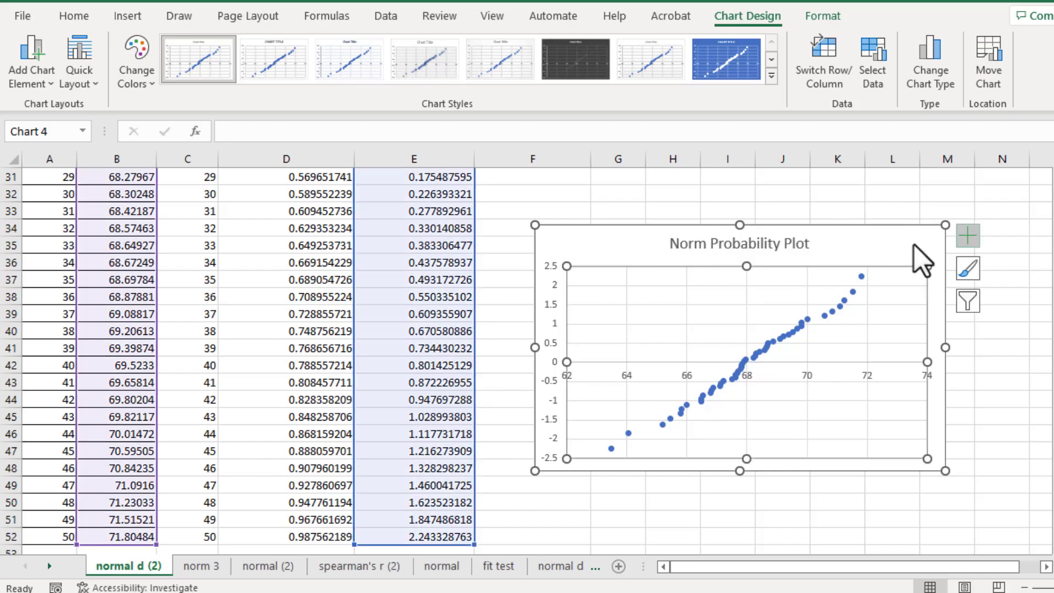
pyautogui.click(969, 237)
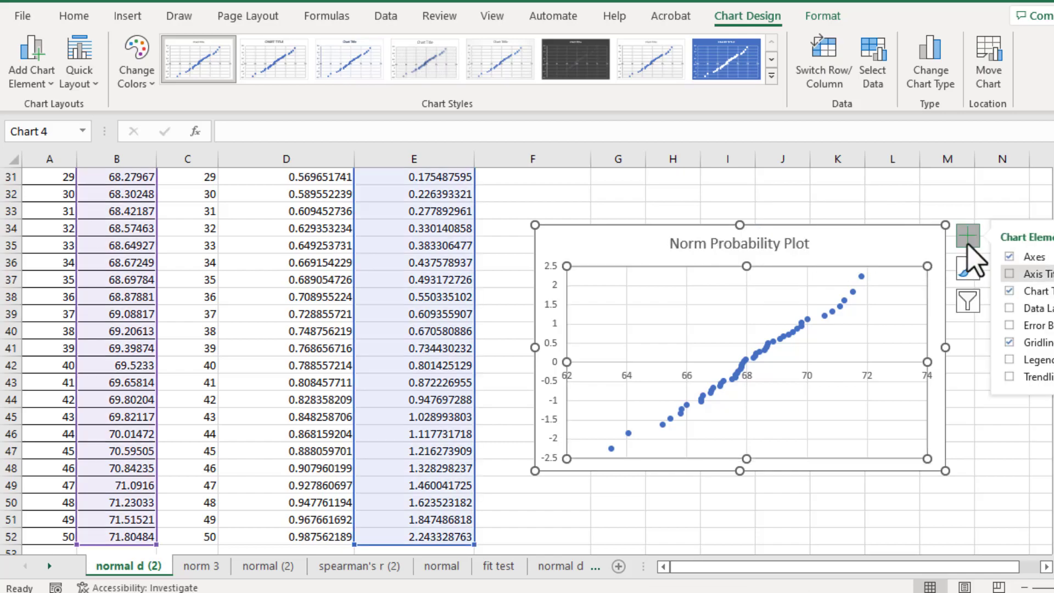
pyautogui.click(1009, 273)
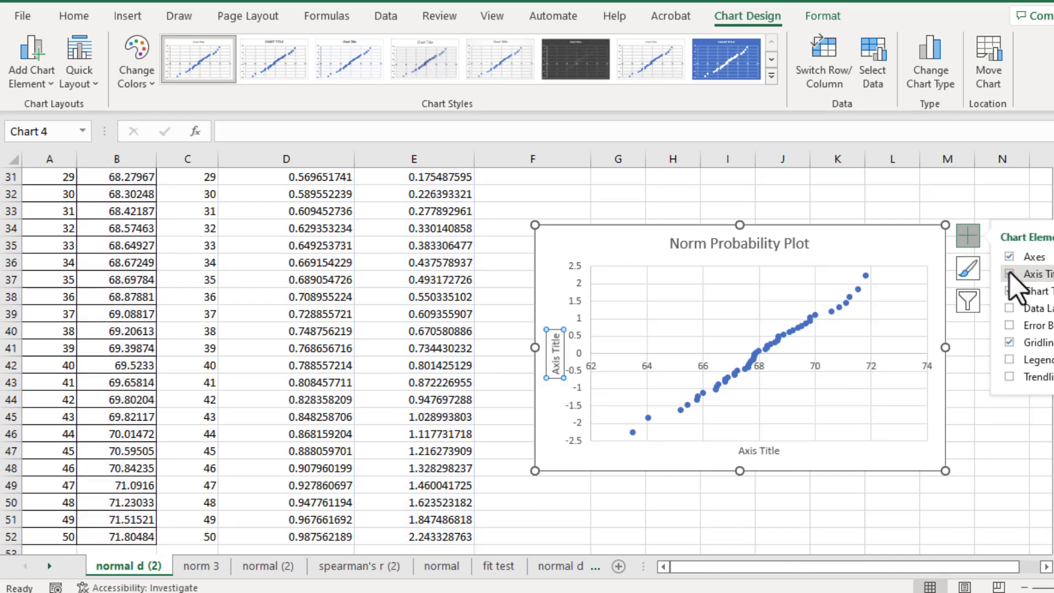
pyautogui.click(762, 450)
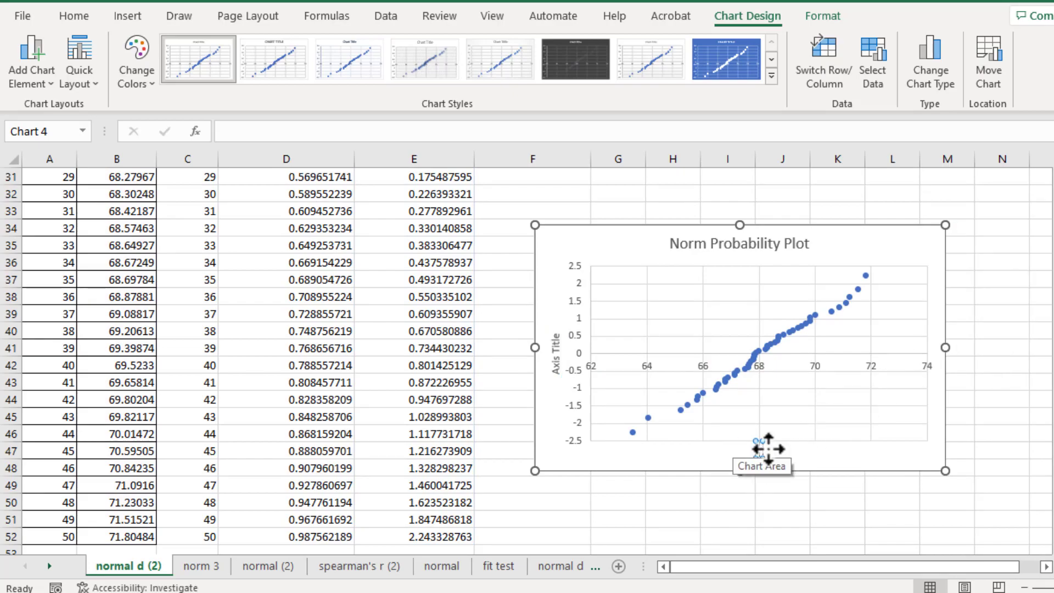
pyautogui.write('Hei')
pyautogui.write('ght (inches)')
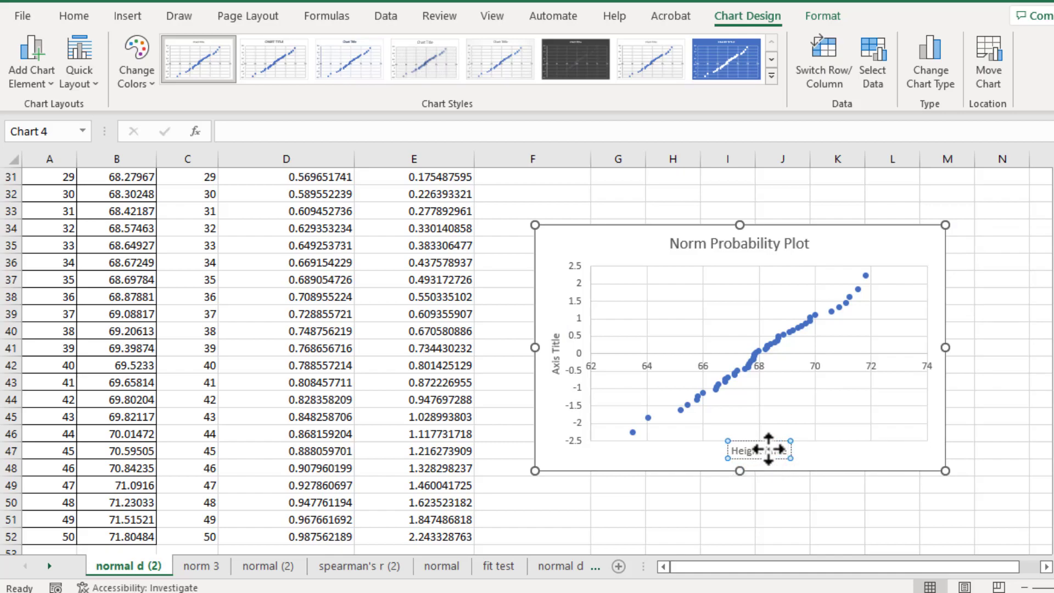
pyautogui.scroll(3, 769, 448)
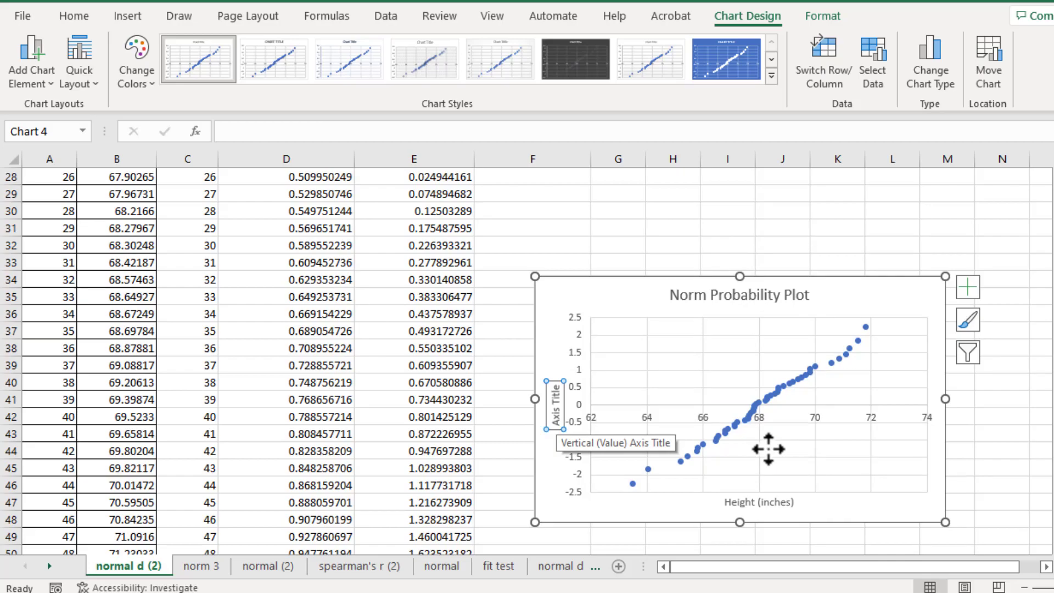
pyautogui.write('z')
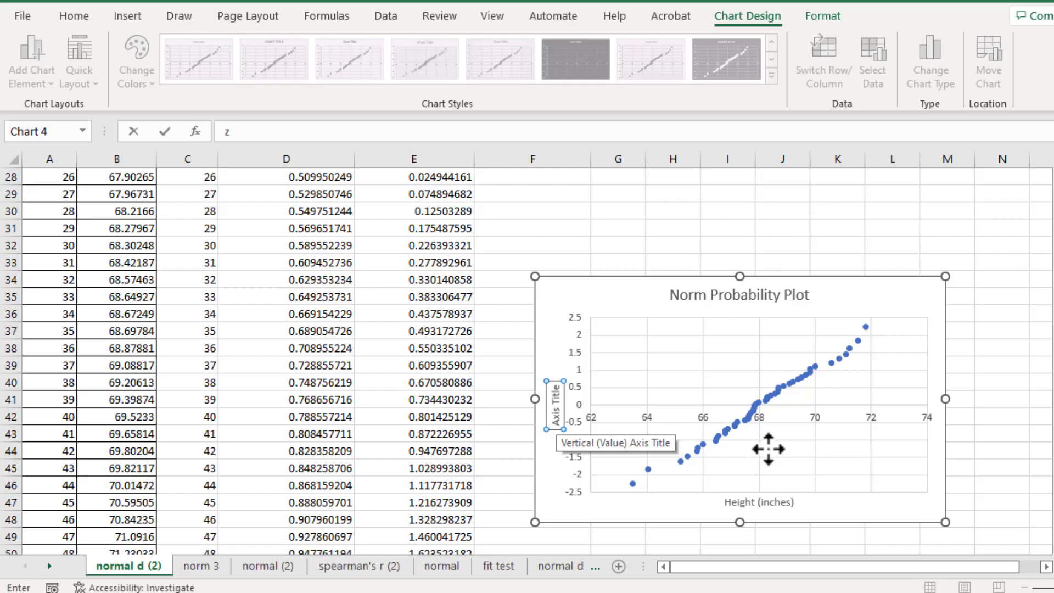
pyautogui.write(' sc')
pyautogui.write('ore')
# Step: Commit the 'z score' axis title and add a linear trendline to the data series
pyautogui.click(568, 494)
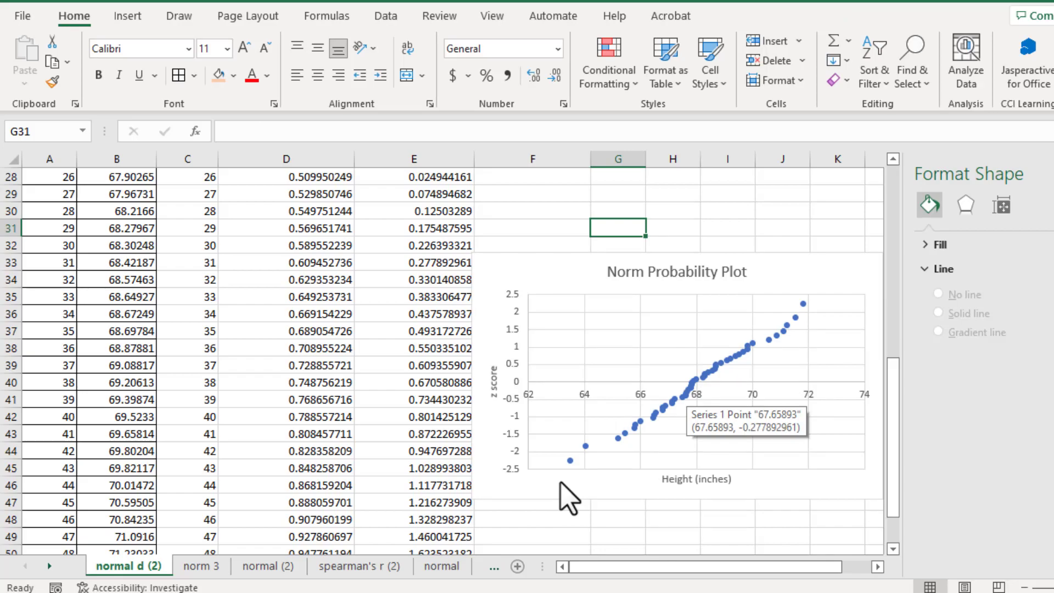
pyautogui.rightClick(694, 393)
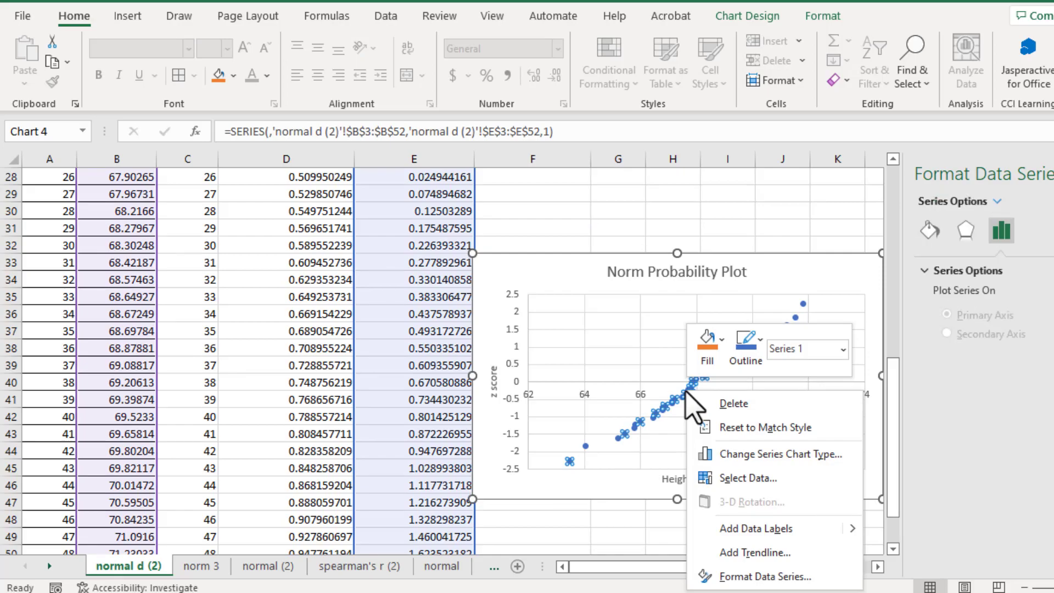
pyautogui.click(755, 553)
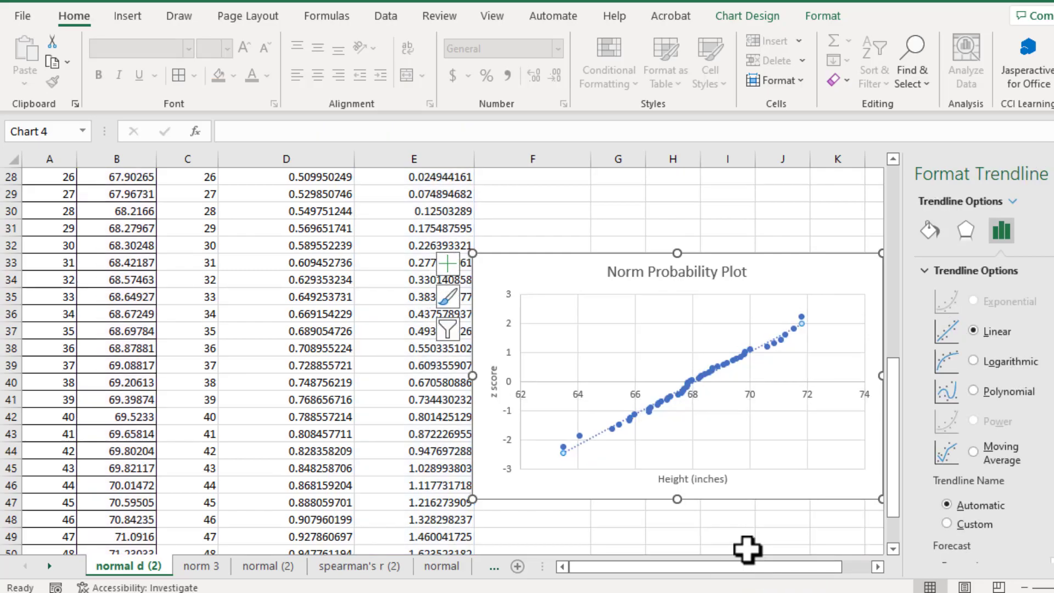
pyautogui.scroll(-2, 973, 452)
pyautogui.scroll(-2, 983, 449)
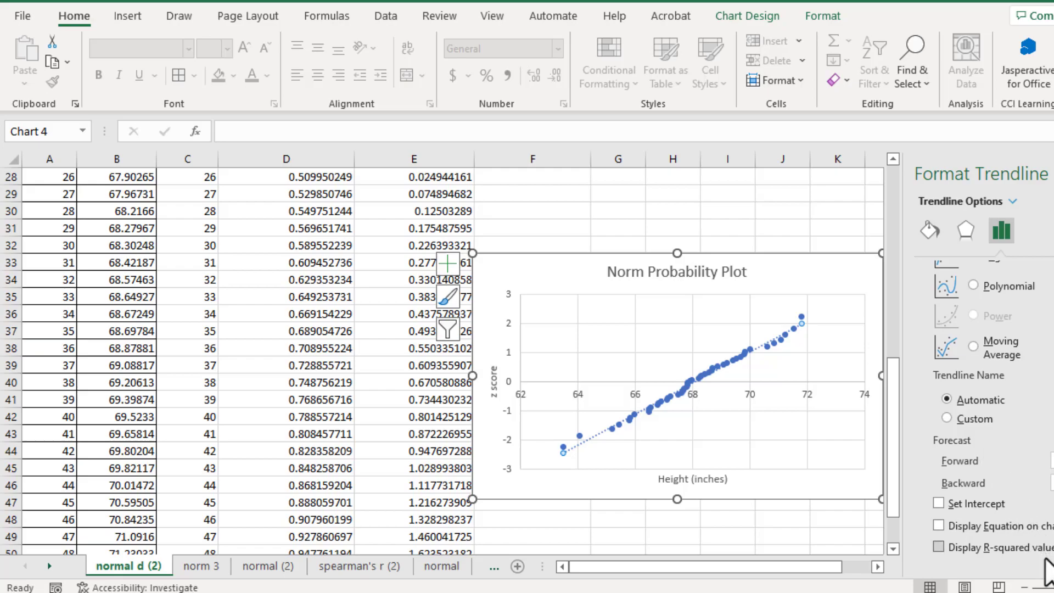
# Step: Display the R² value 0.9881 on the chart and move its label up near the title
pyautogui.click(939, 547)
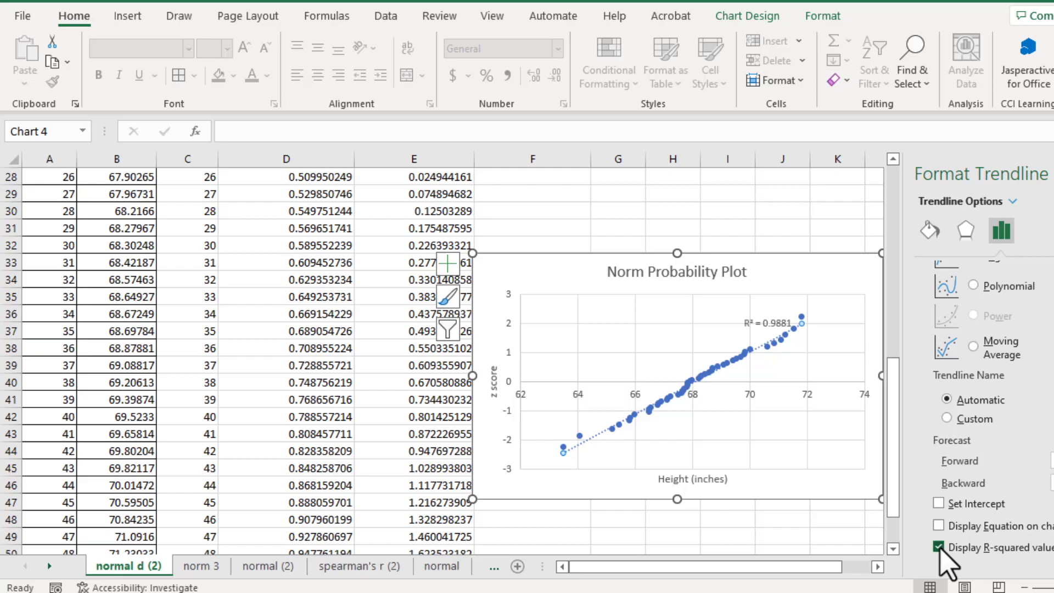
pyautogui.click(774, 325)
pyautogui.moveTo(770, 323); pyautogui.dragTo(741, 293)
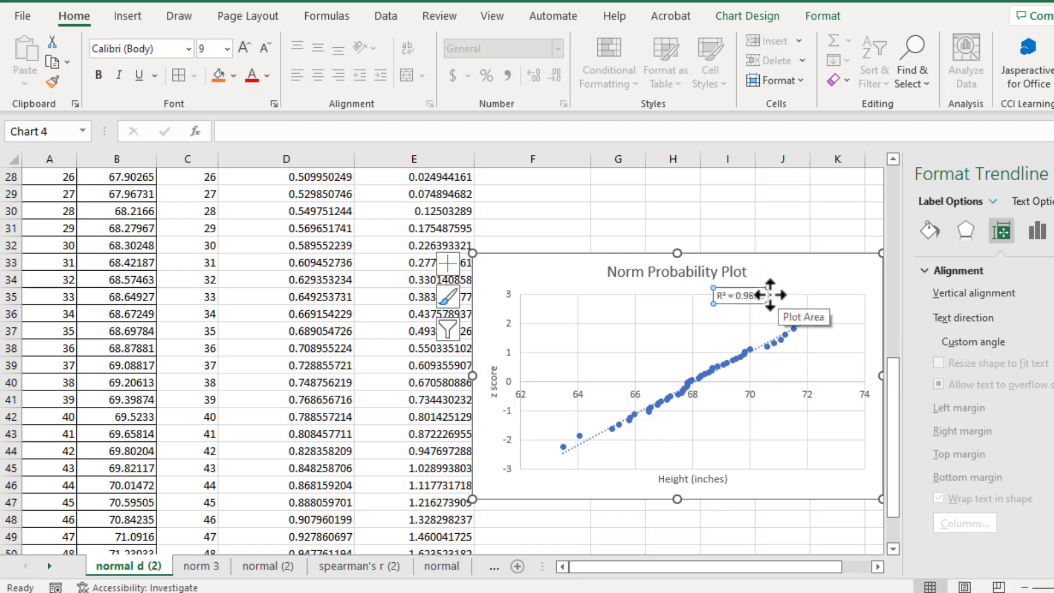